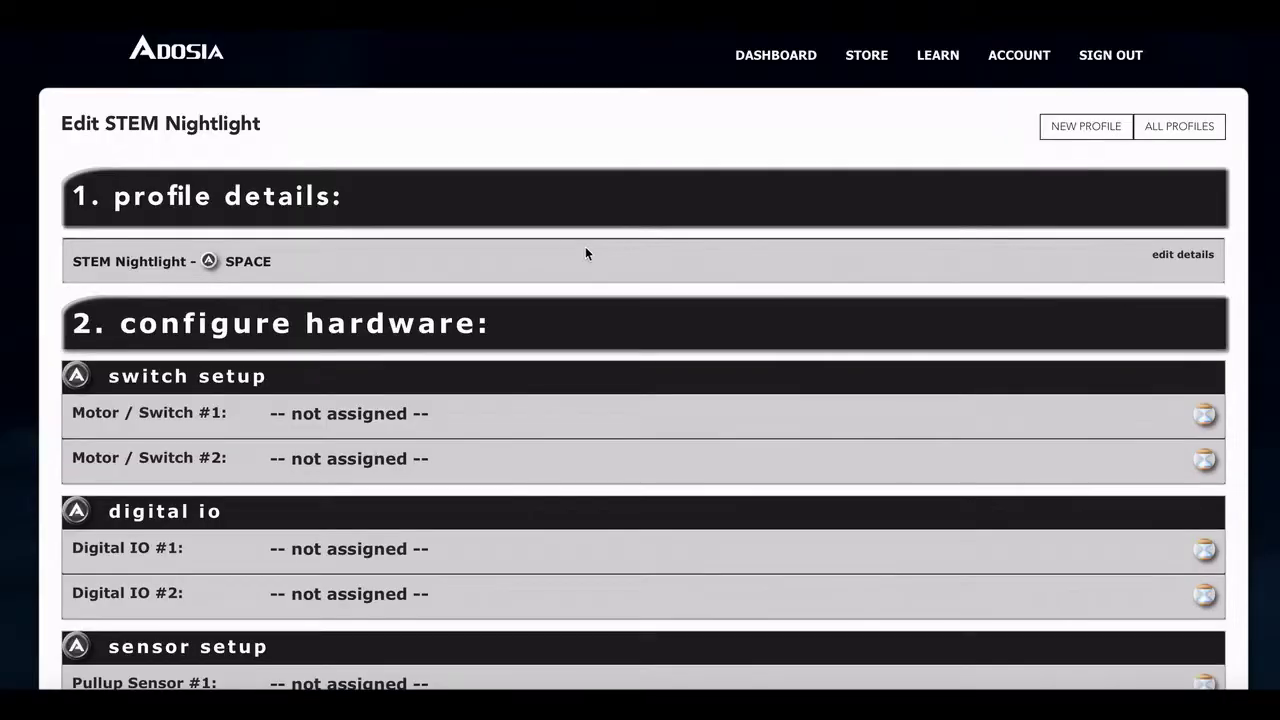
Step: Assign 12V DC Motor / Switch to Motor / Switch #1 in the switch setup
scroll(585, 250, down, 3)
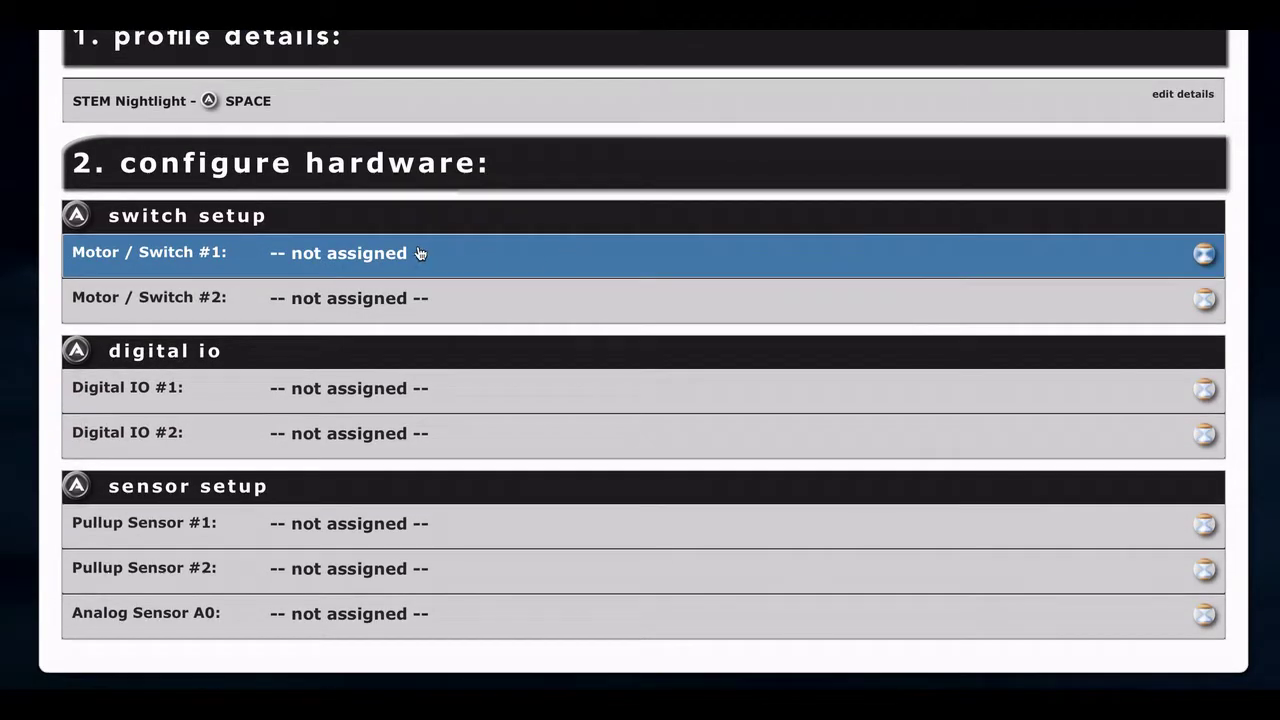
click(380, 258)
click(352, 289)
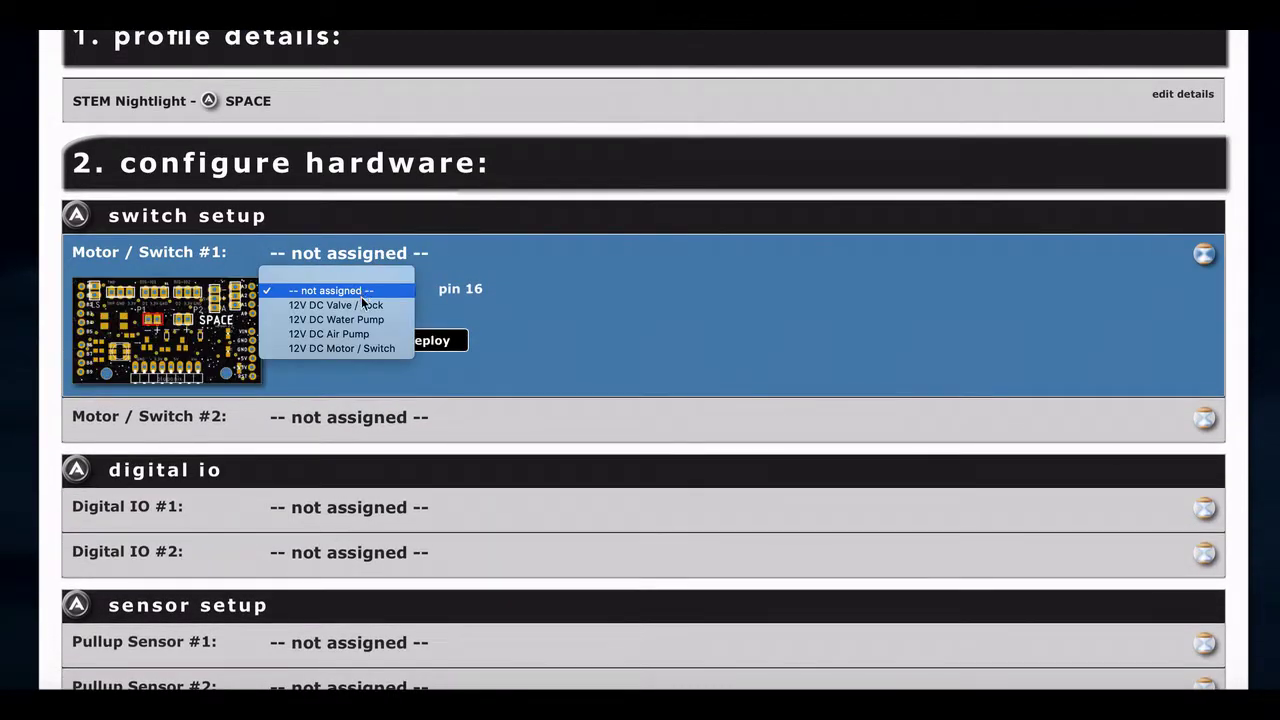
click(369, 348)
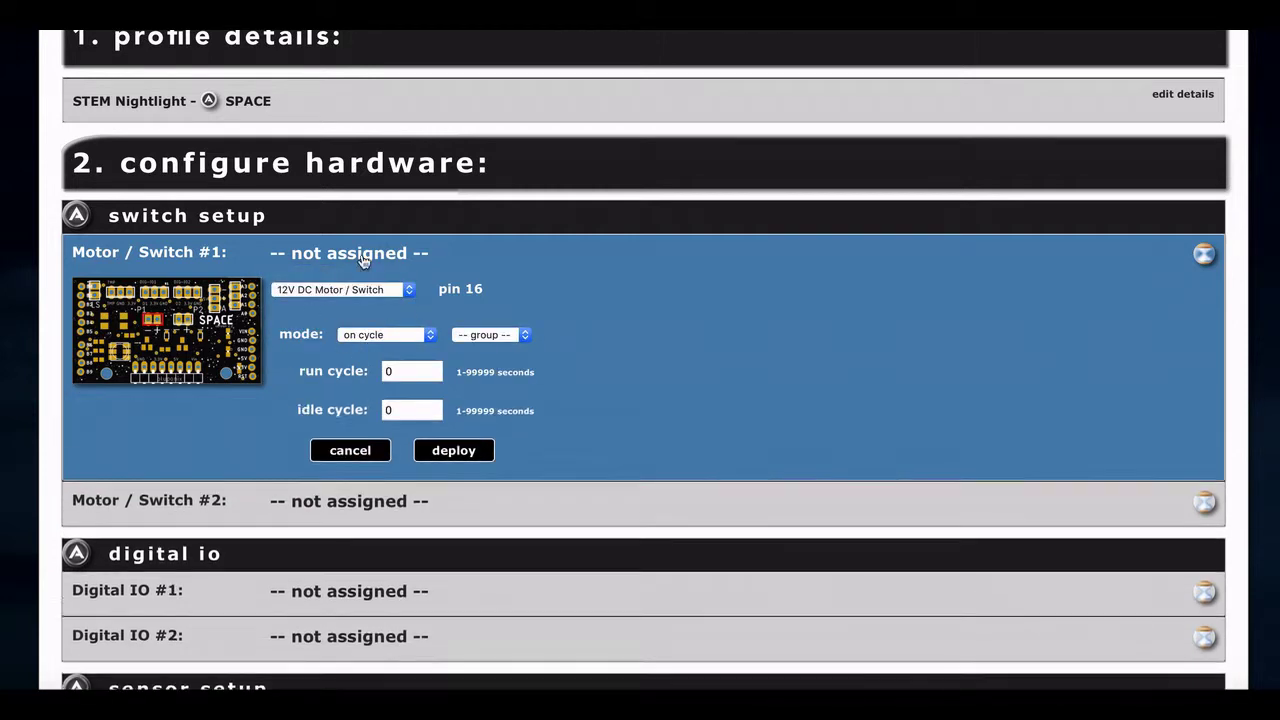
Step: Set Motor / Switch #1 to by trigger mode in group 1 with a 300-second run cycle, and deploy it
scroll(706, 400, down, 2)
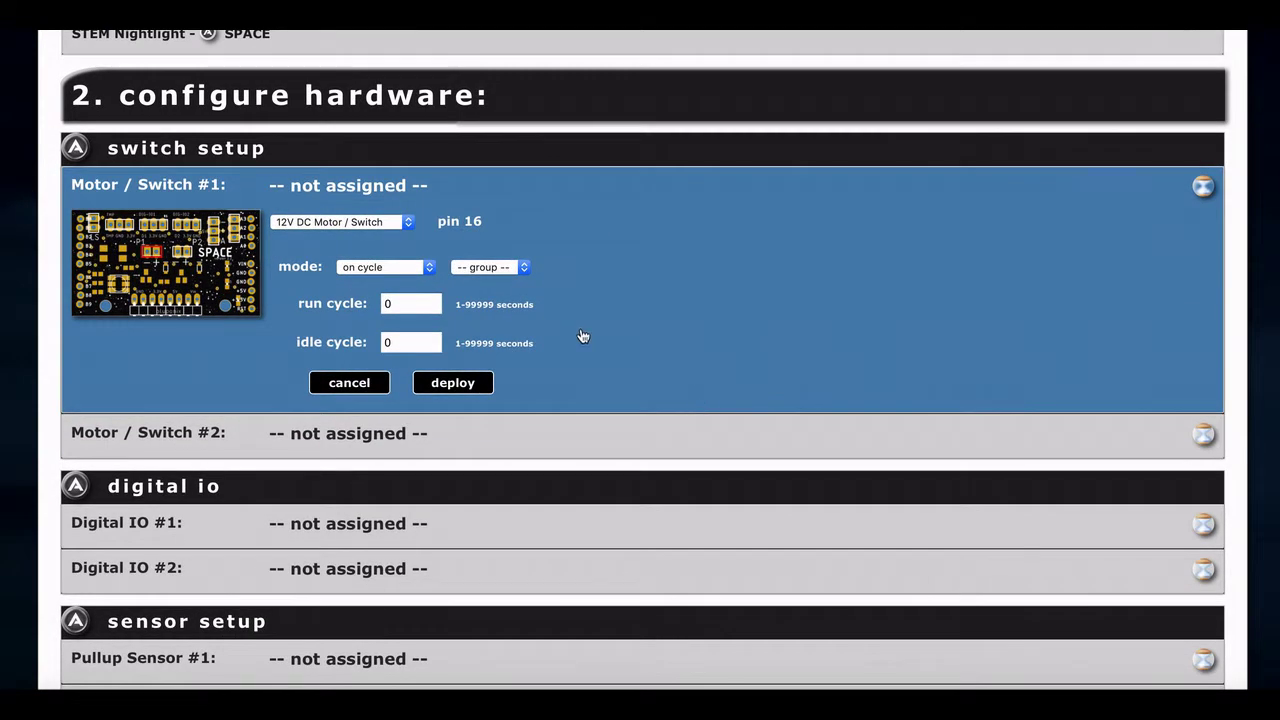
click(402, 265)
click(400, 281)
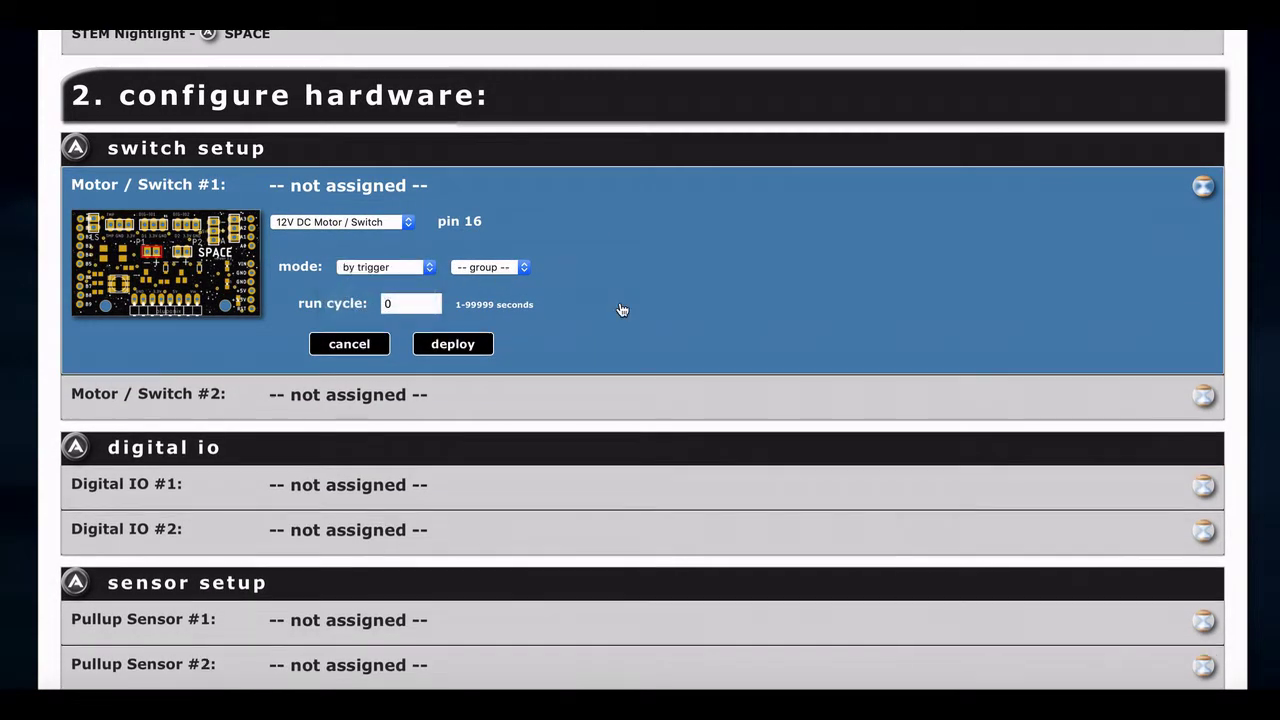
click(513, 274)
click(509, 283)
click(457, 345)
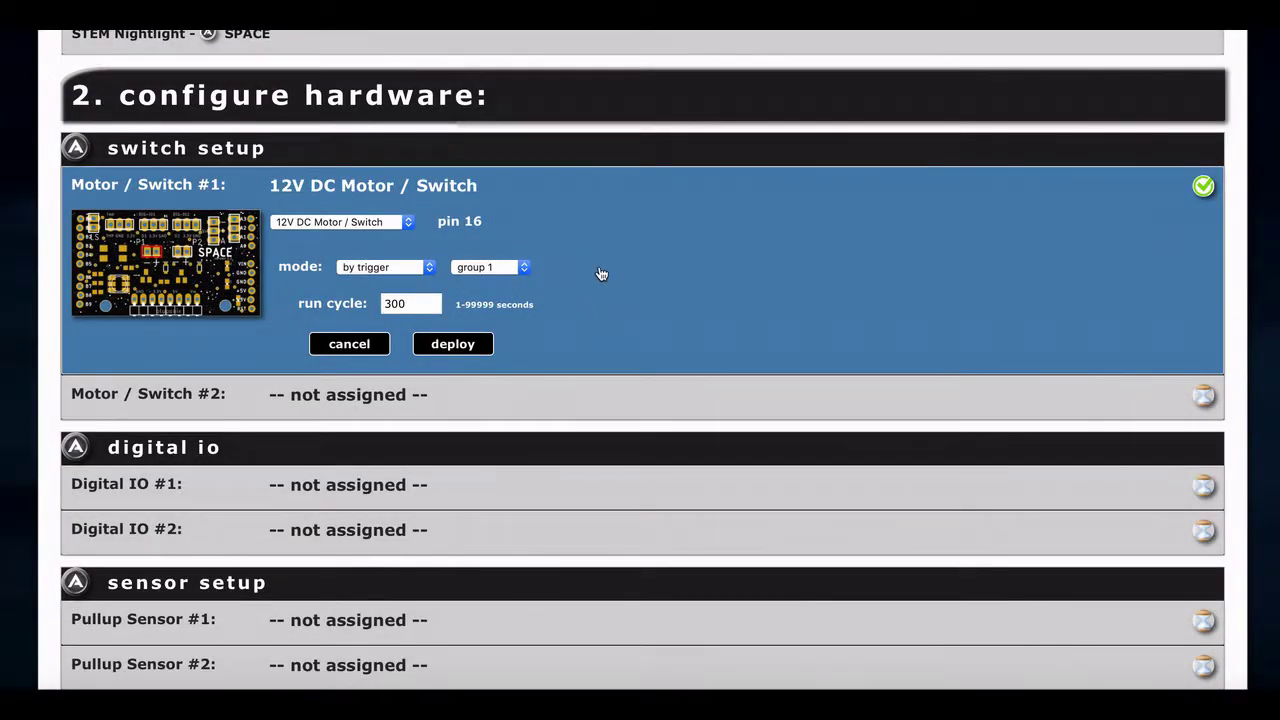
Step: Assign 12V DC Motor / Switch to Motor / Switch #2
click(510, 405)
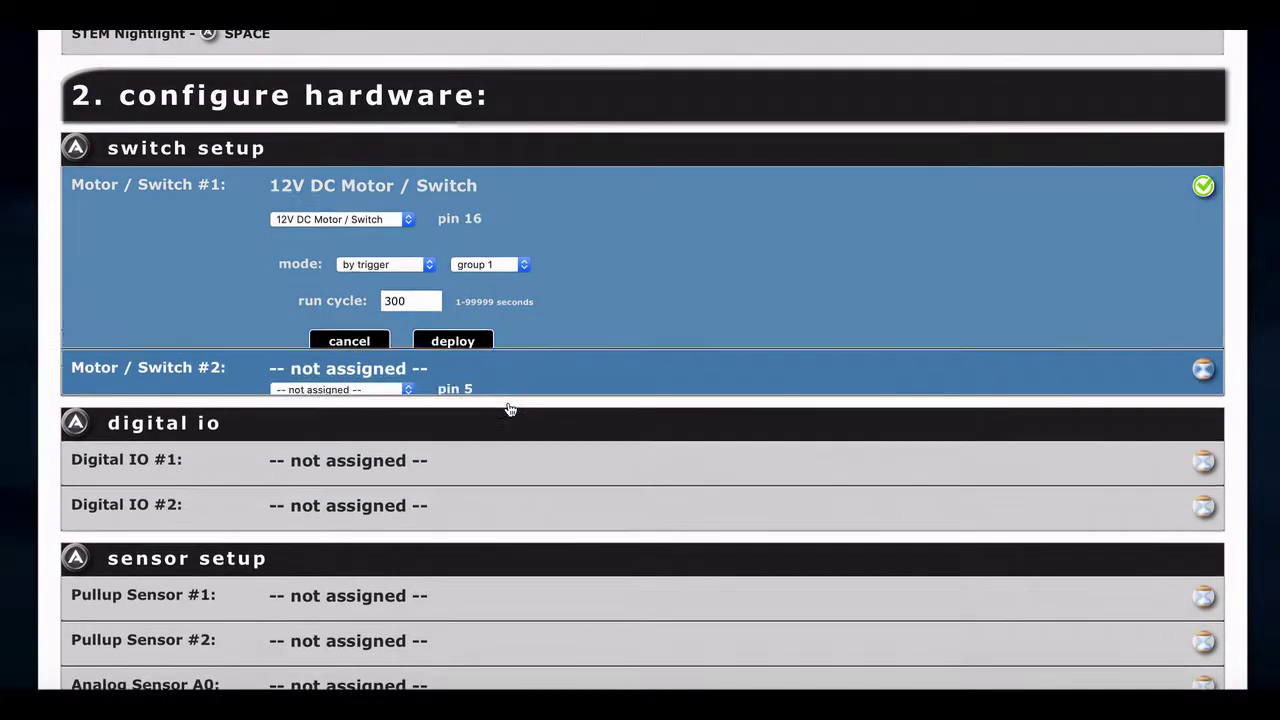
click(386, 268)
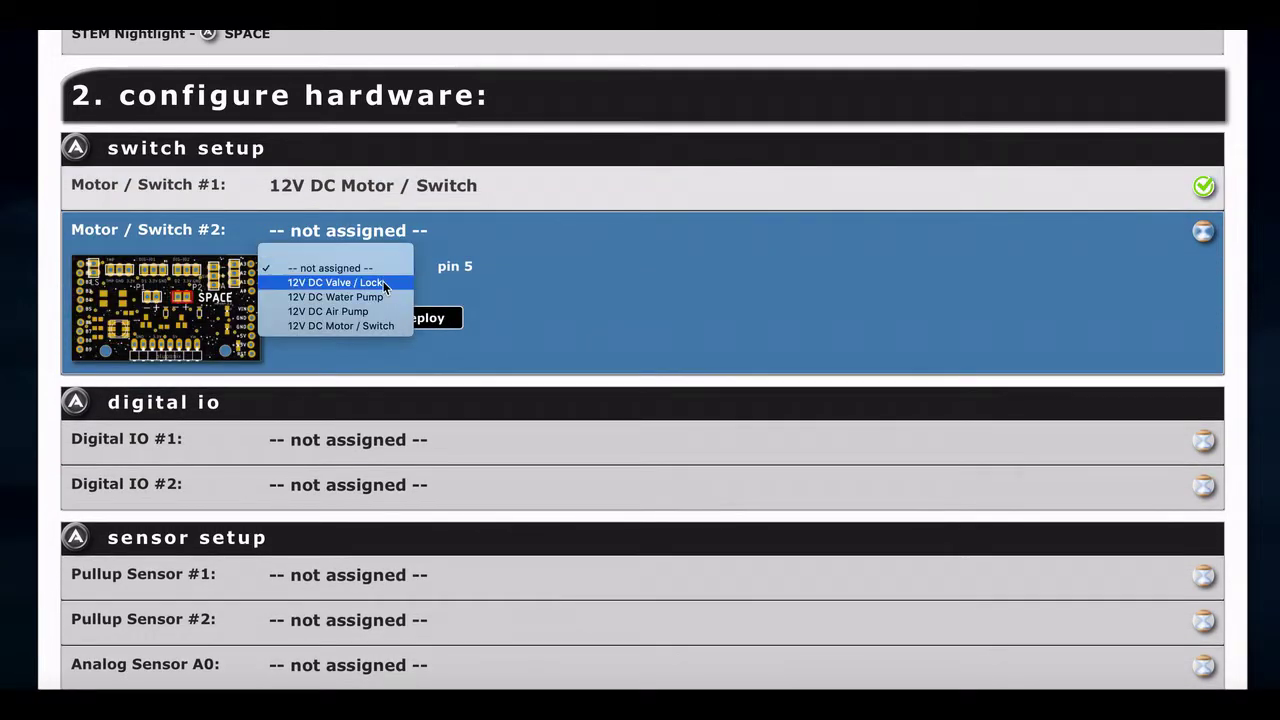
click(383, 281)
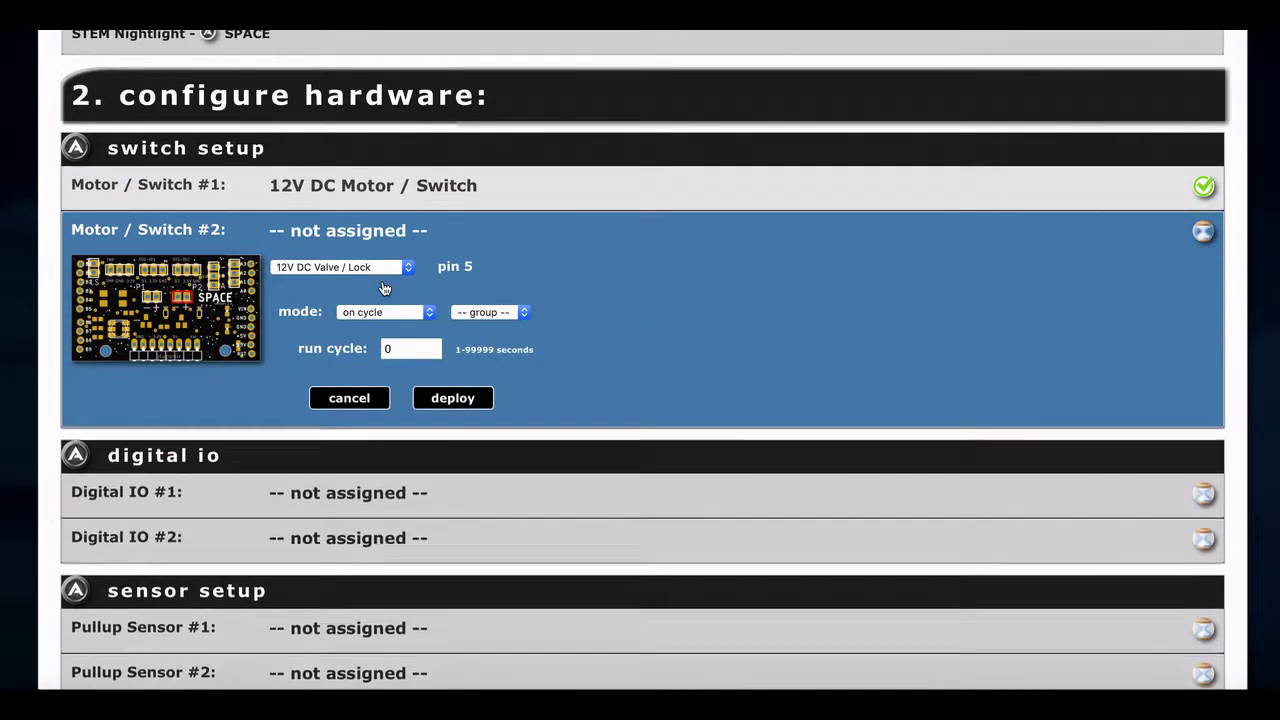
click(382, 266)
click(381, 312)
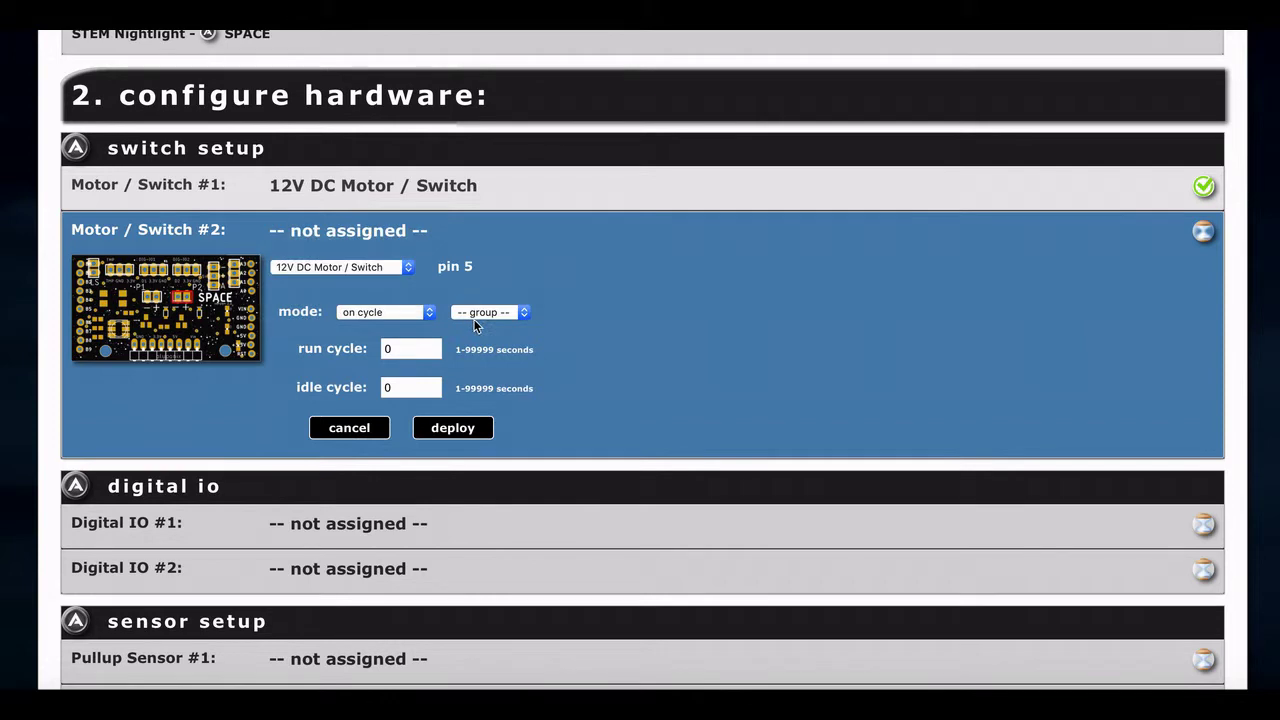
Step: Set Motor / Switch #2 to by trigger mode in group 1 with a 300-second run cycle, and deploy it
click(388, 311)
click(388, 327)
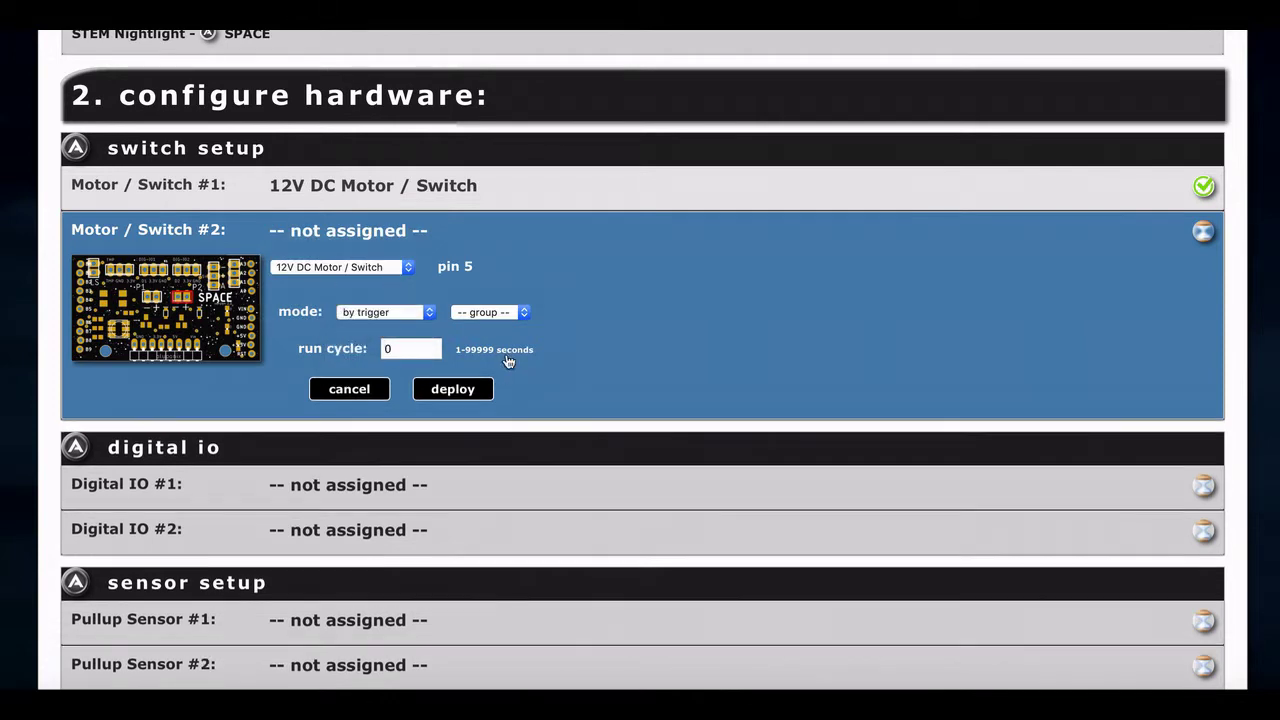
click(486, 312)
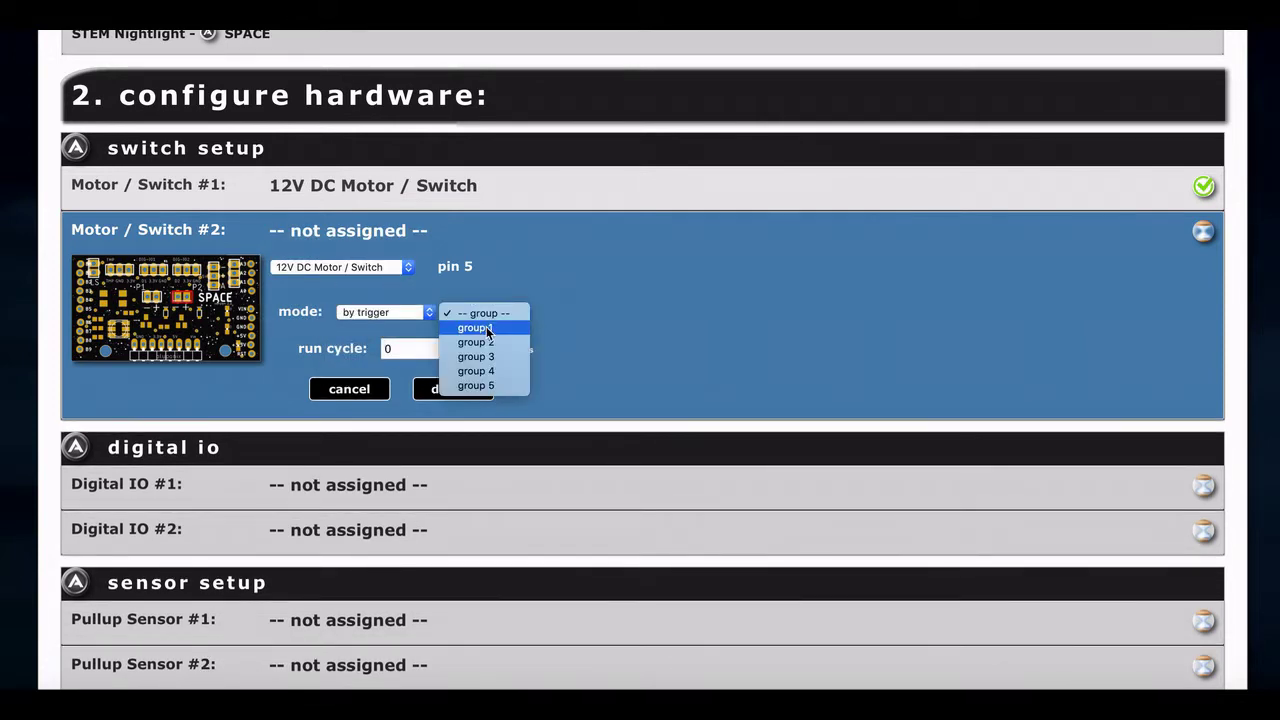
click(486, 326)
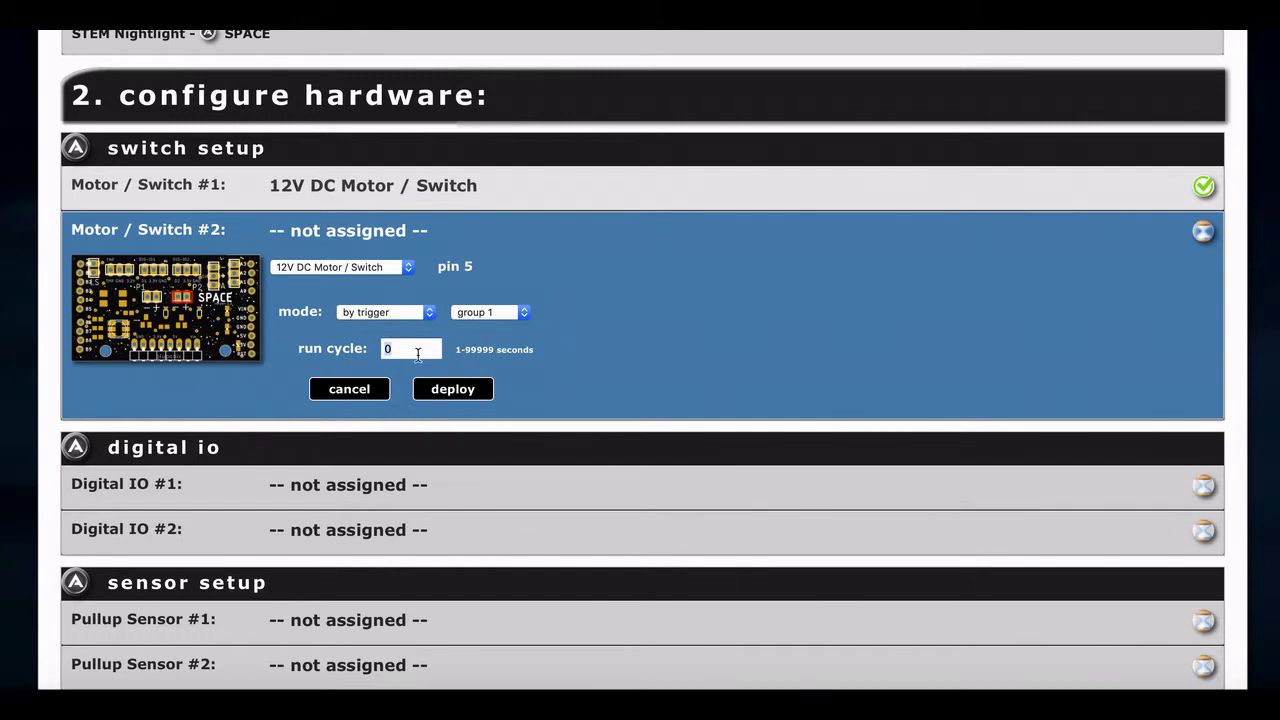
text(300)
click(470, 393)
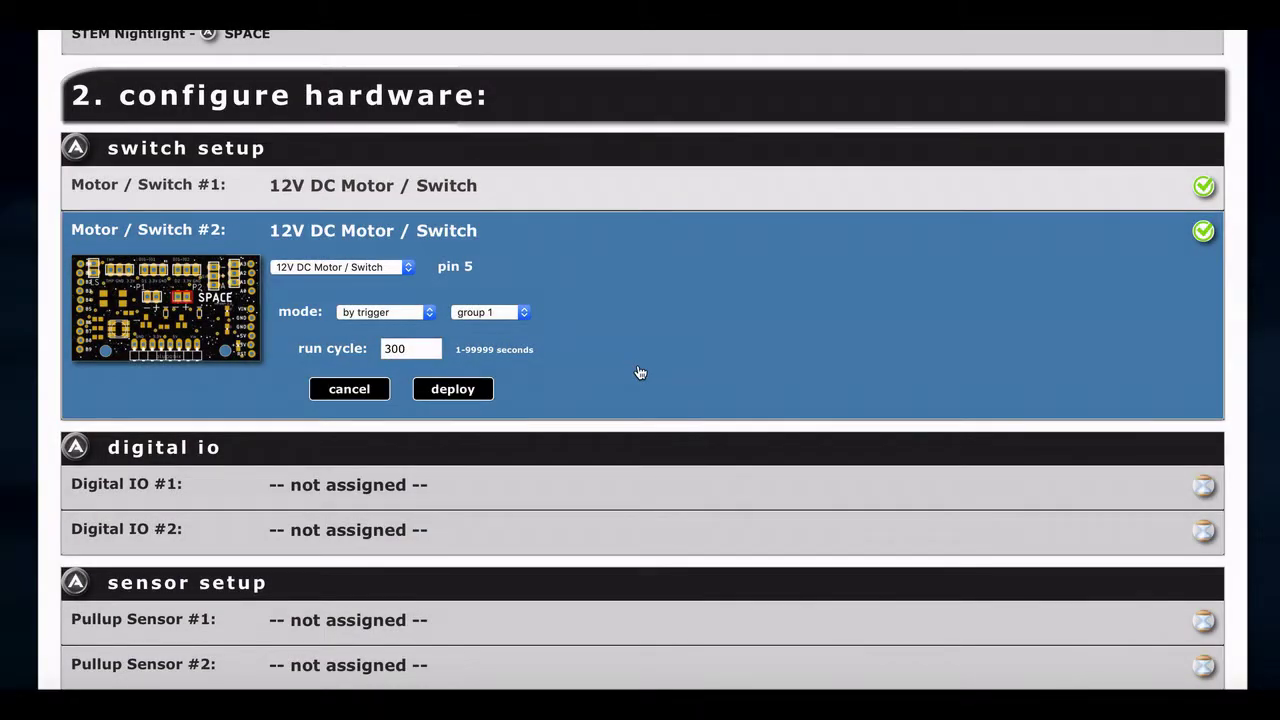
Step: Compare the mode, group and run cycle settings of Motor / Switch #1 and #2
click(509, 205)
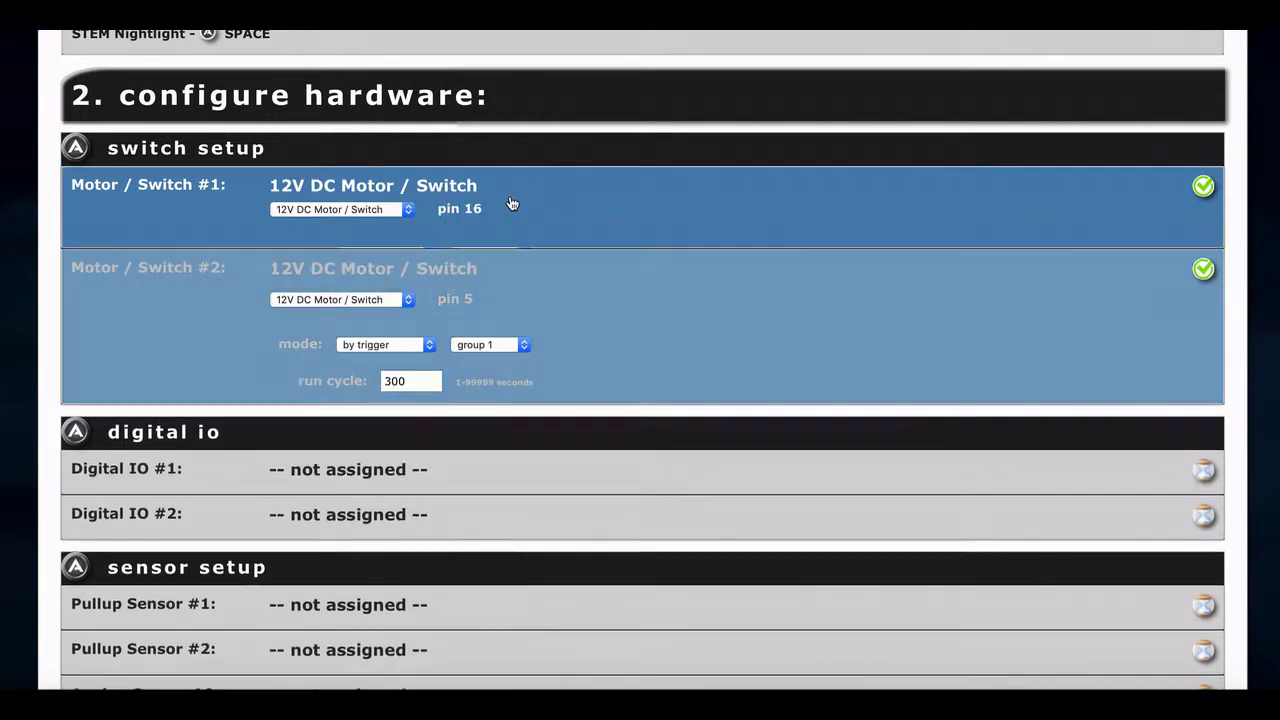
click(490, 398)
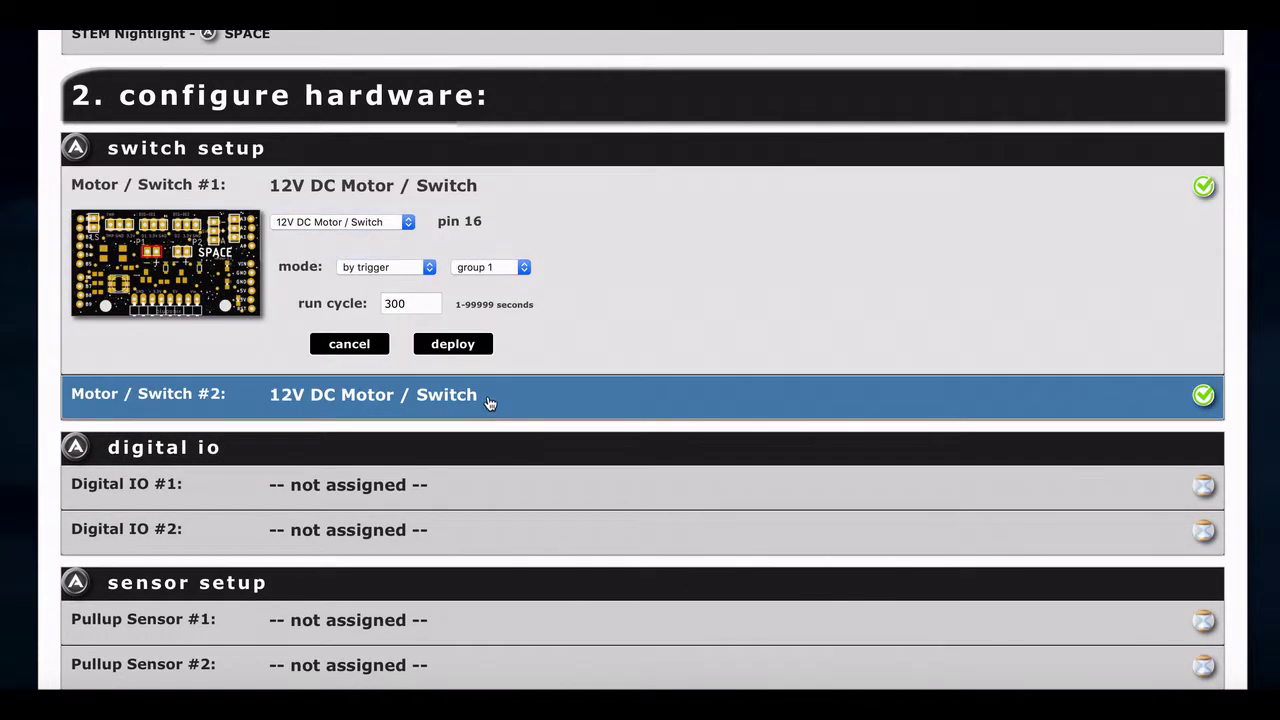
click(483, 190)
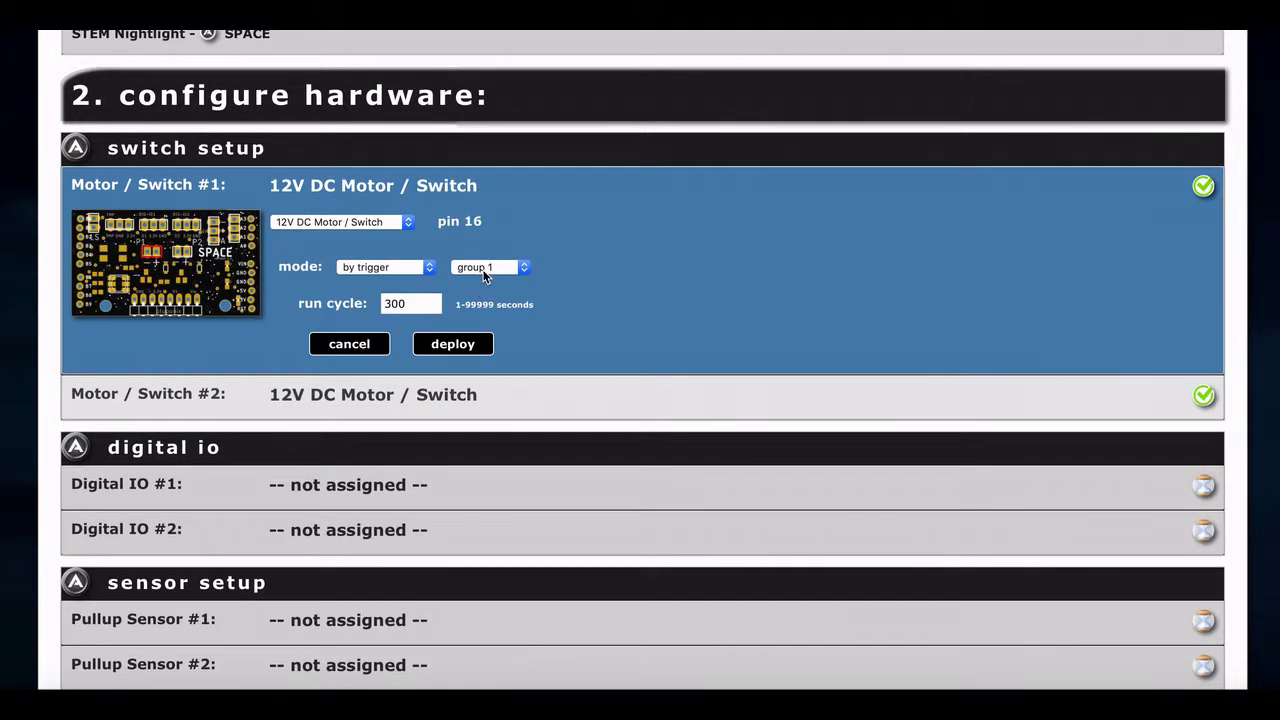
click(505, 405)
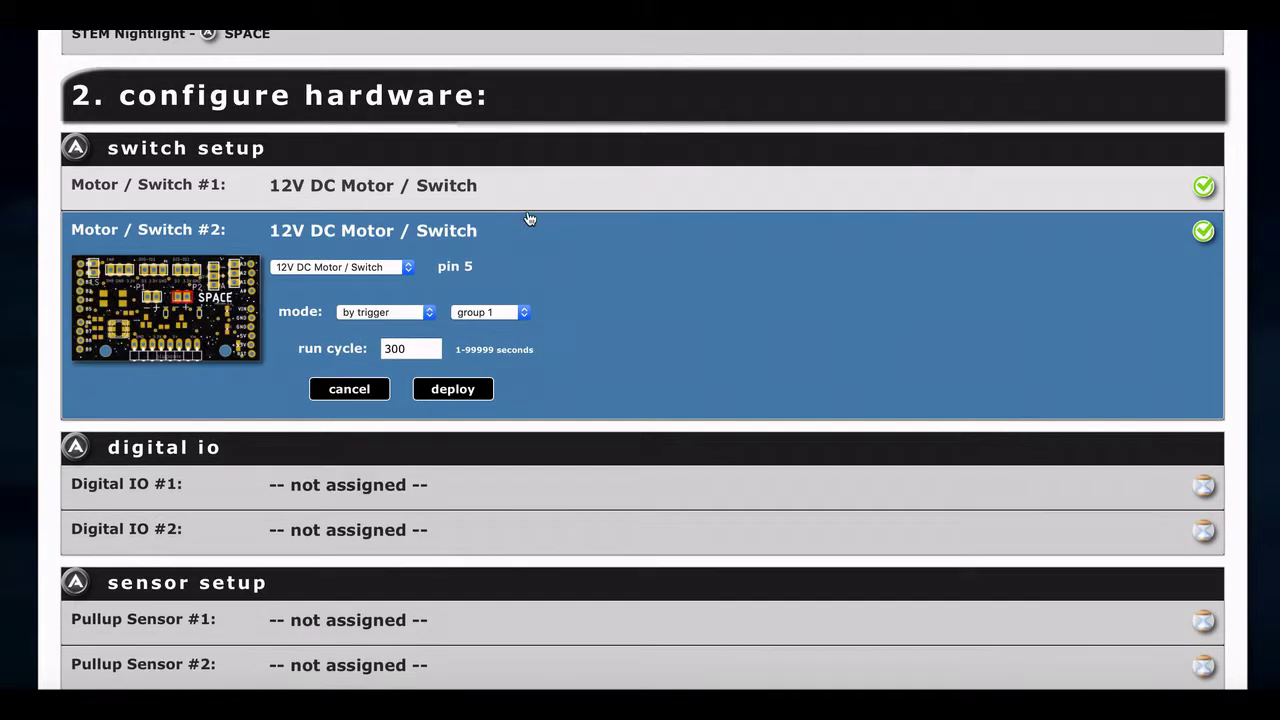
click(528, 200)
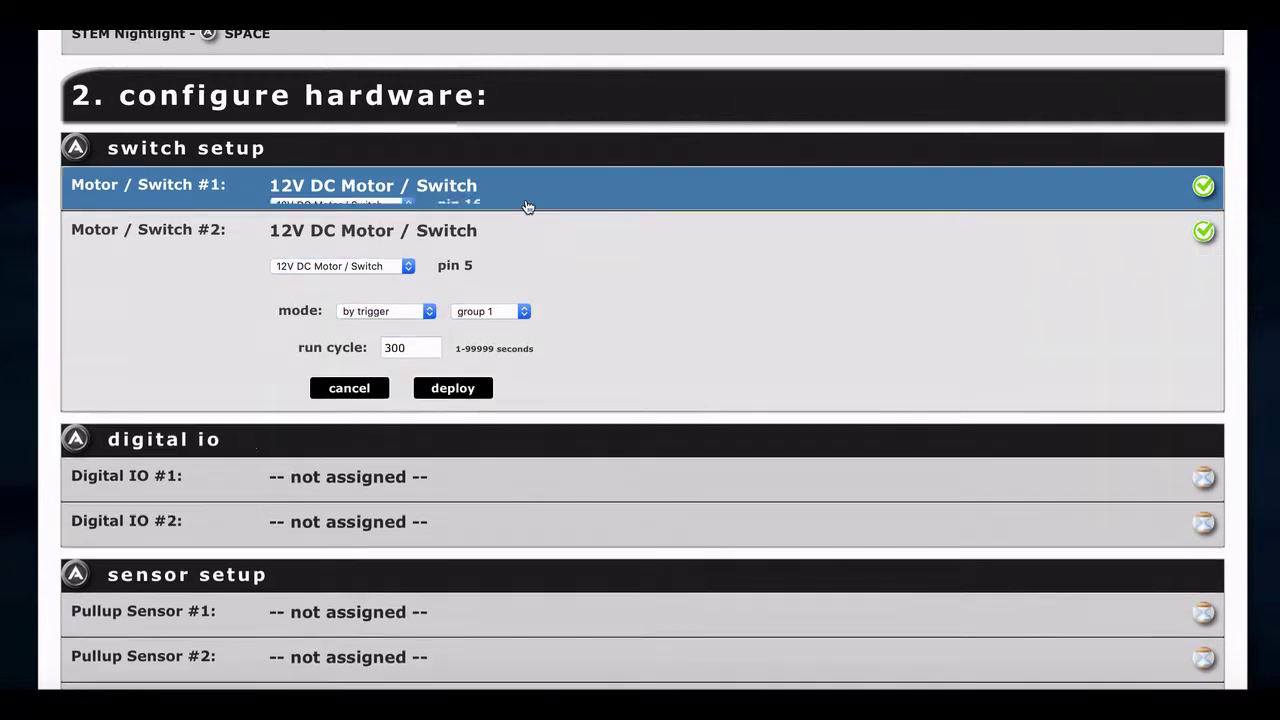
click(424, 347)
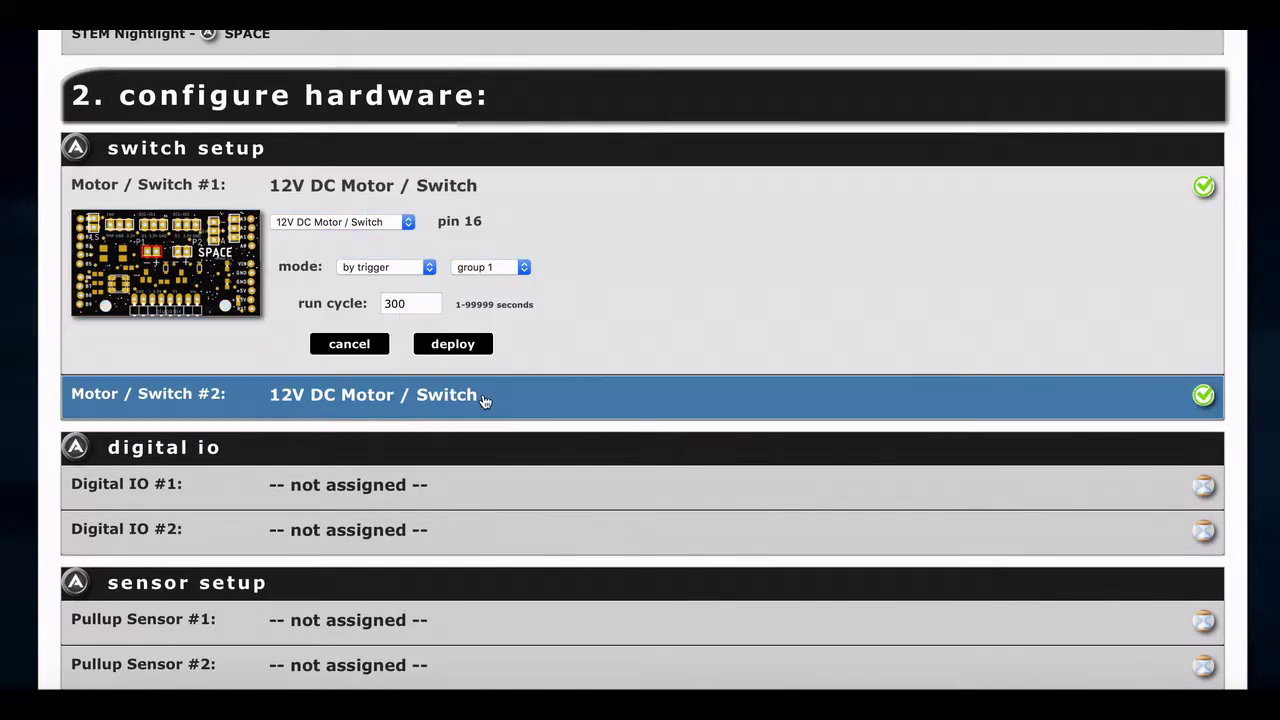
click(481, 414)
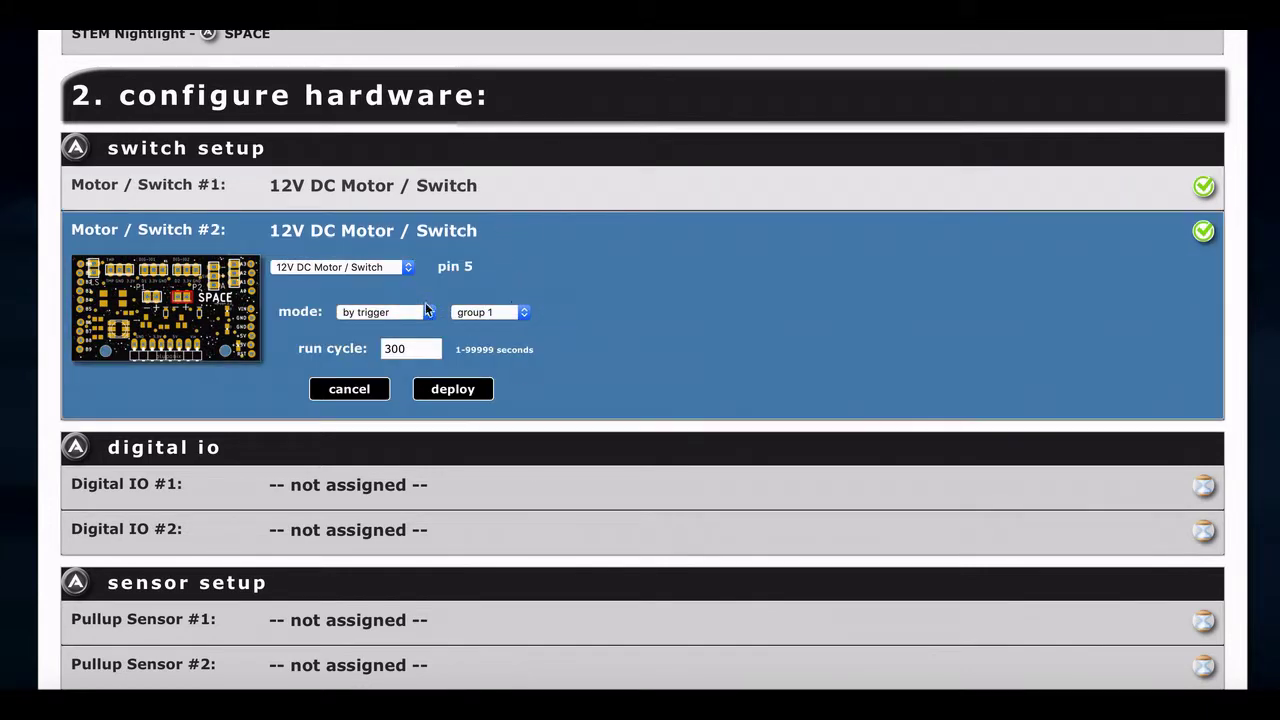
Step: Assign Motion Detector to Digital IO #1 in the digital io setup
scroll(428, 386, down, 5)
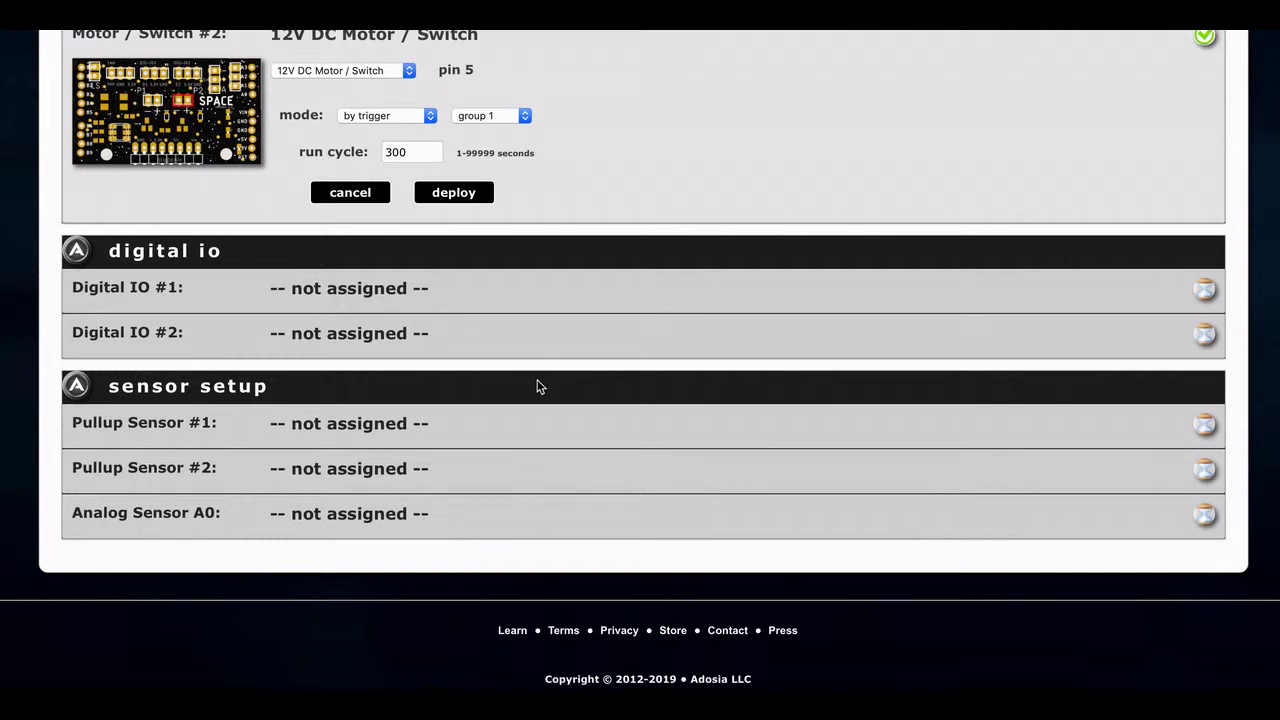
click(402, 304)
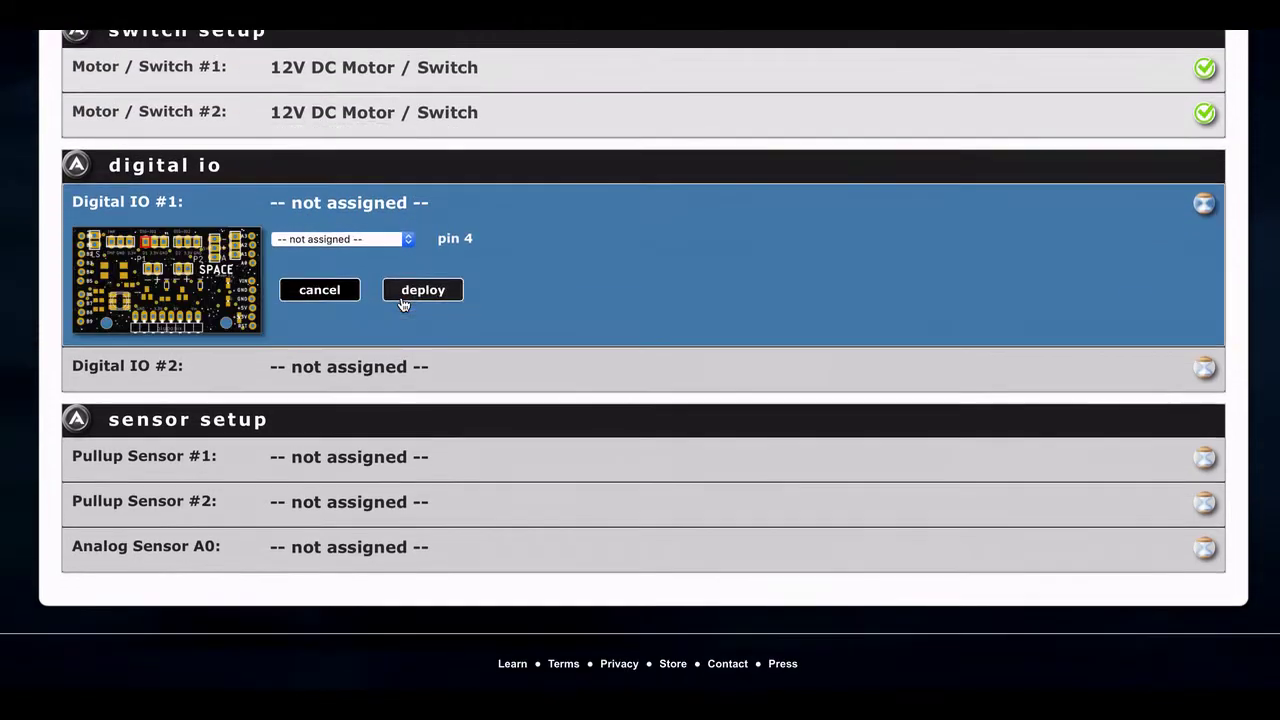
click(383, 248)
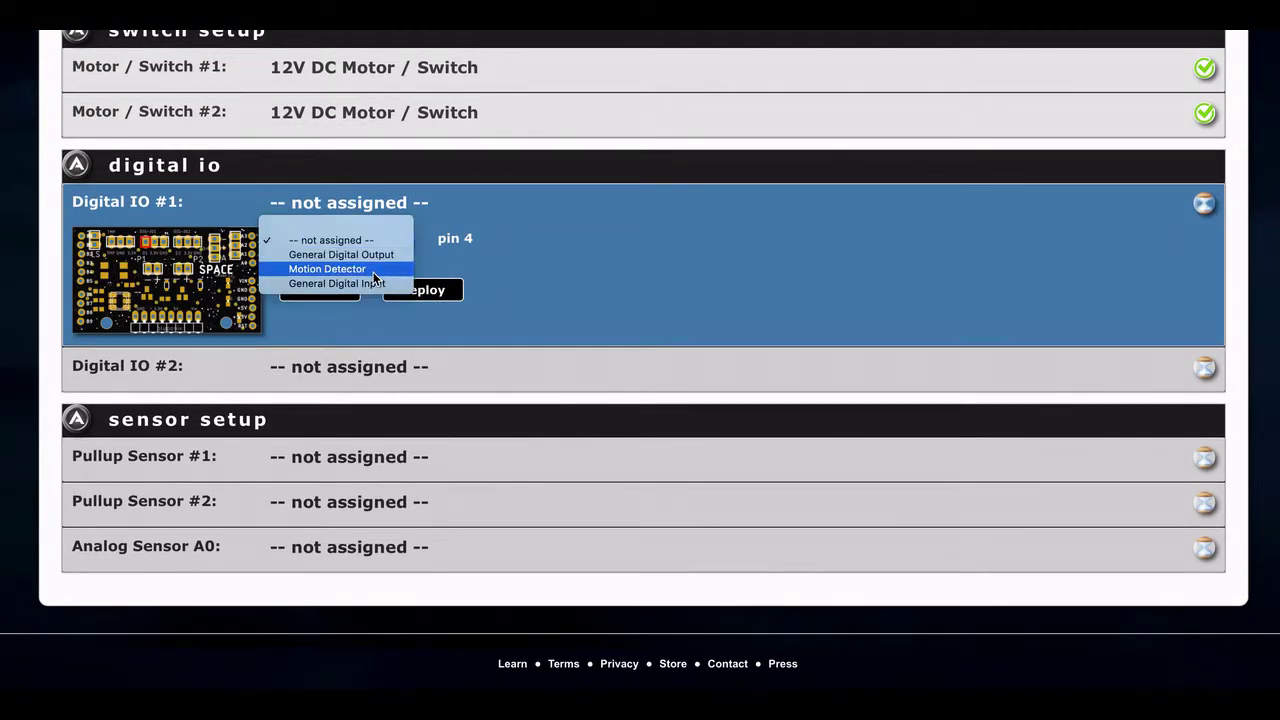
click(373, 272)
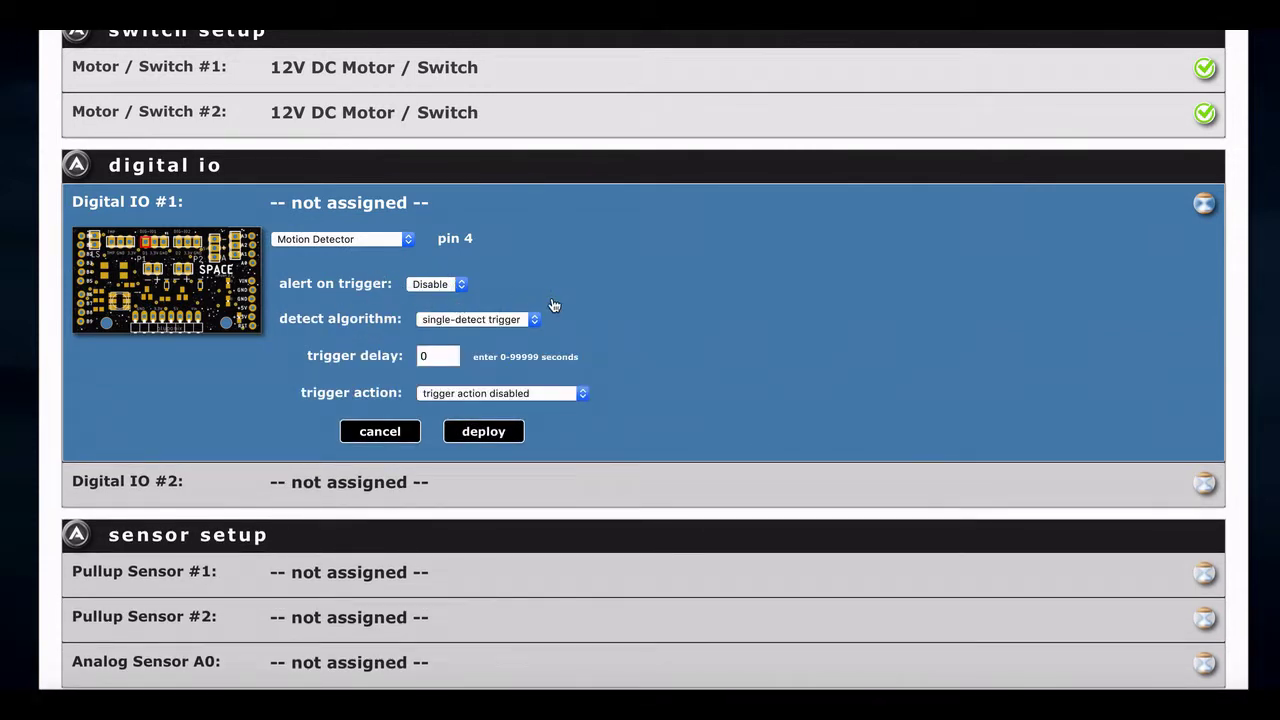
Step: Set the motion detector's trigger action to trigger group with group 1, and deploy Digital IO #1
scroll(553, 304, down, 2)
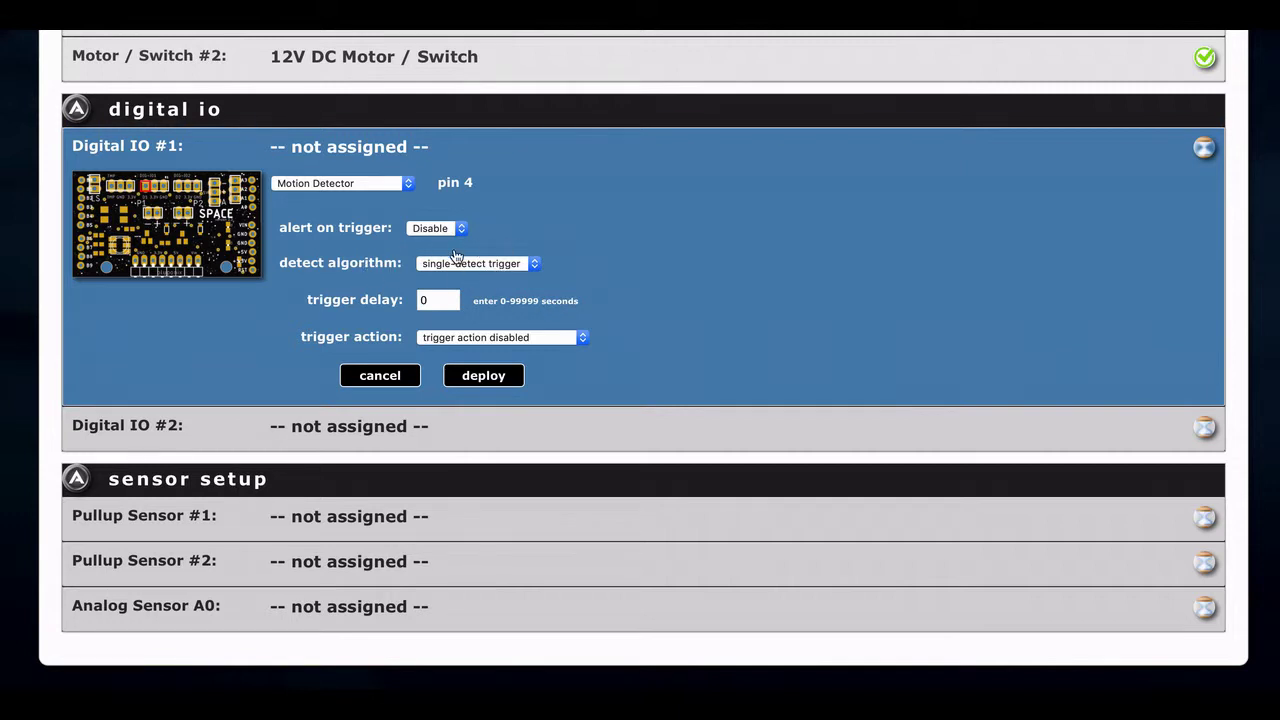
scroll(629, 283, down, 2)
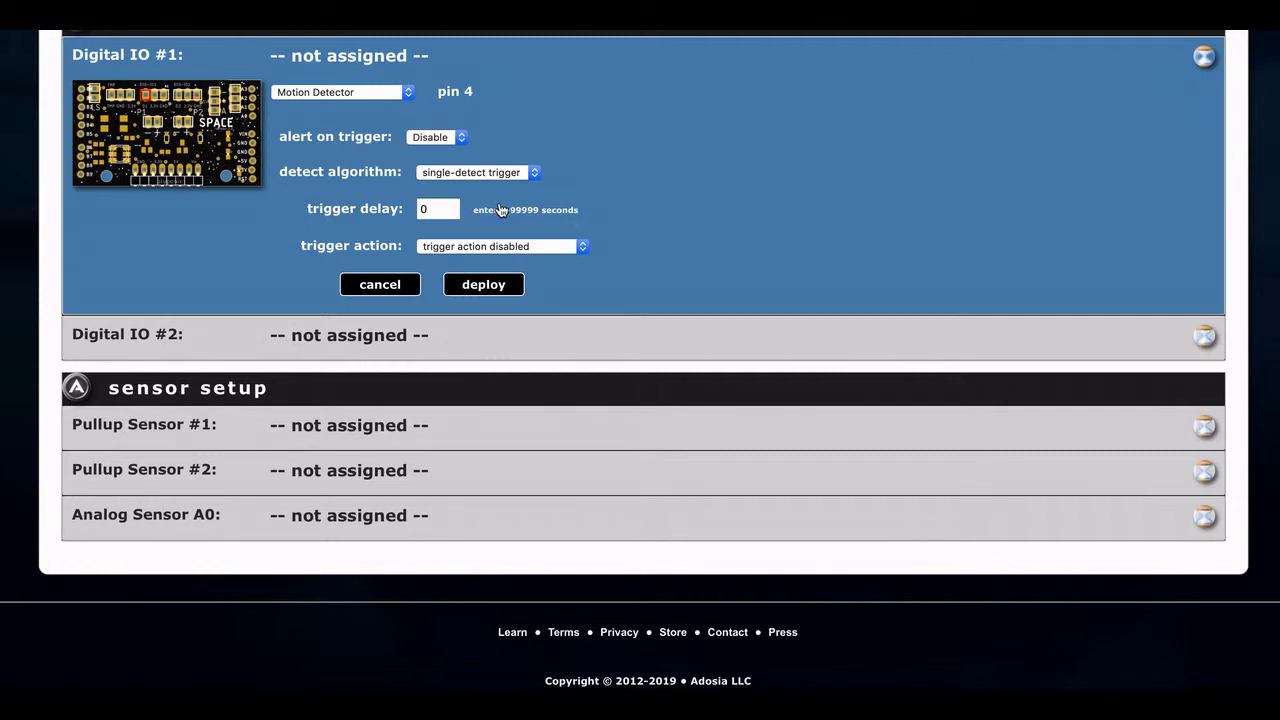
click(523, 250)
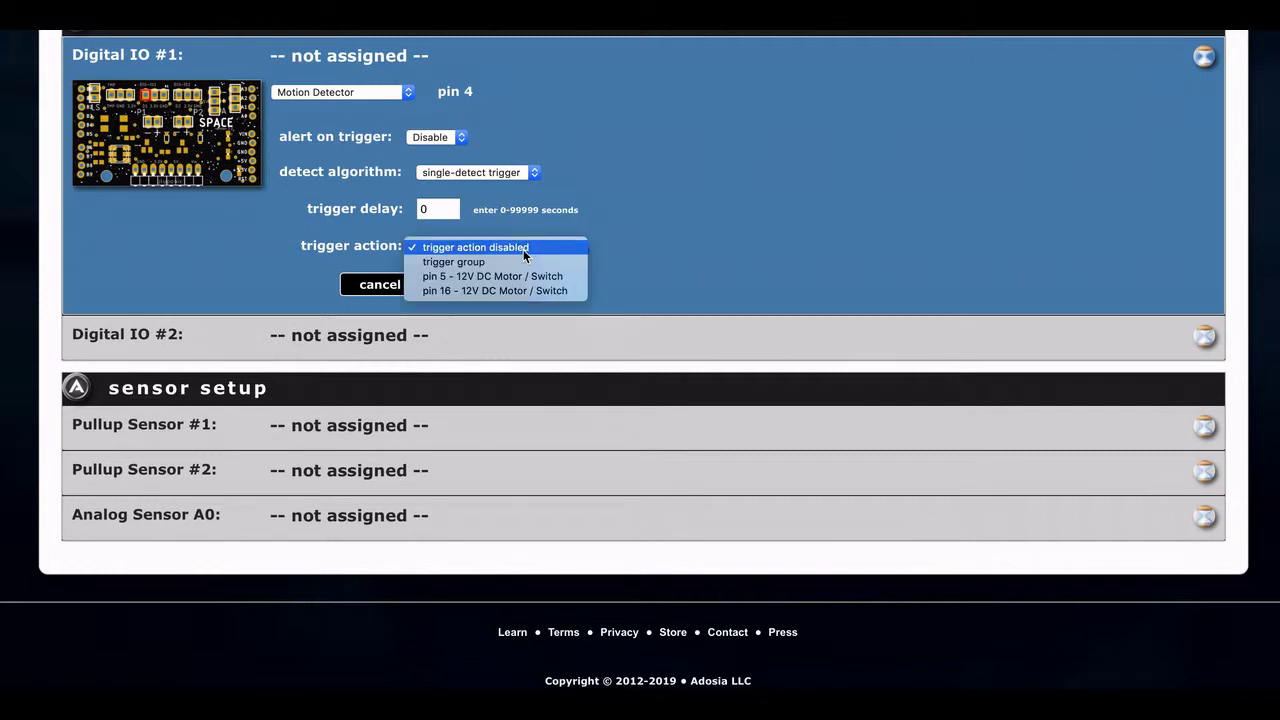
click(533, 262)
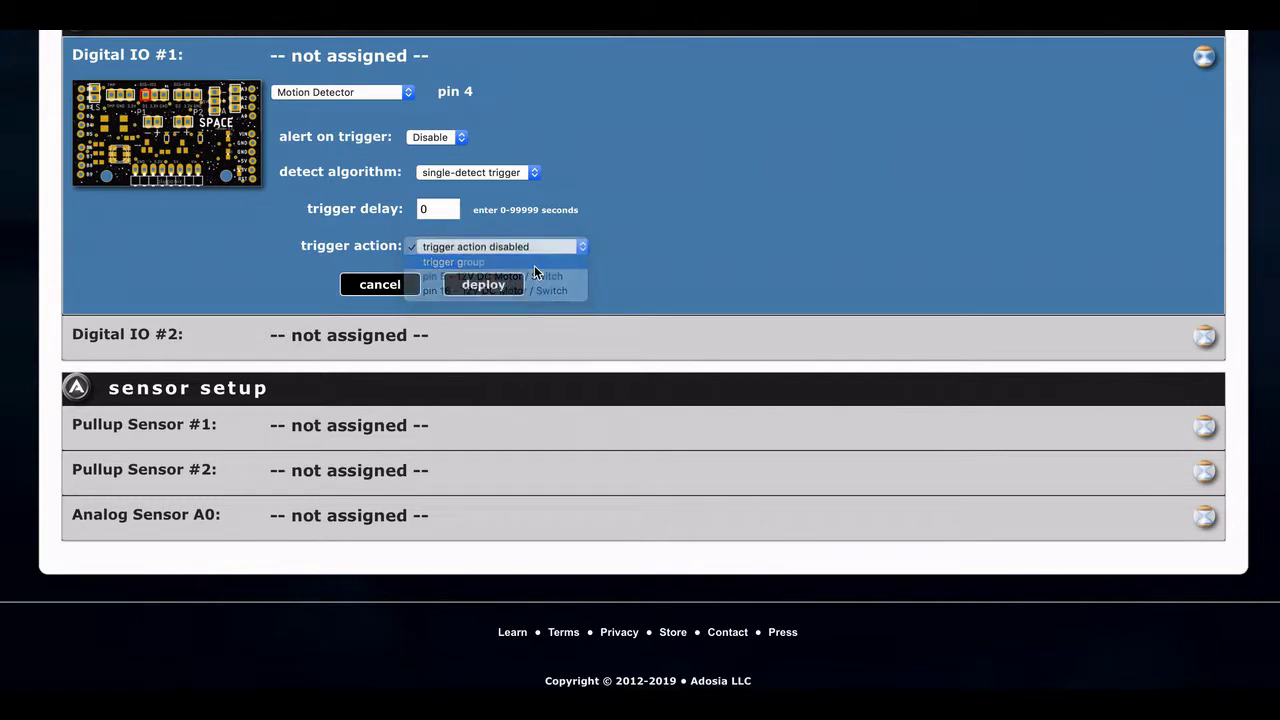
click(485, 268)
click(502, 288)
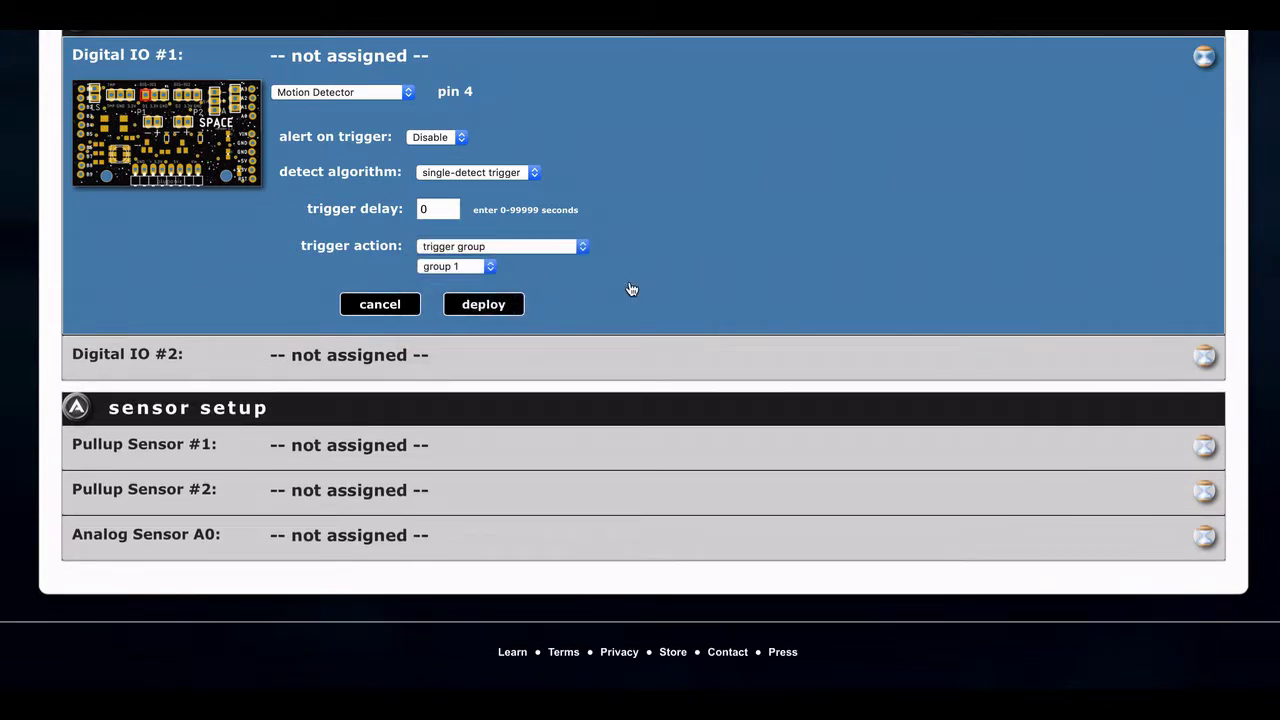
click(500, 310)
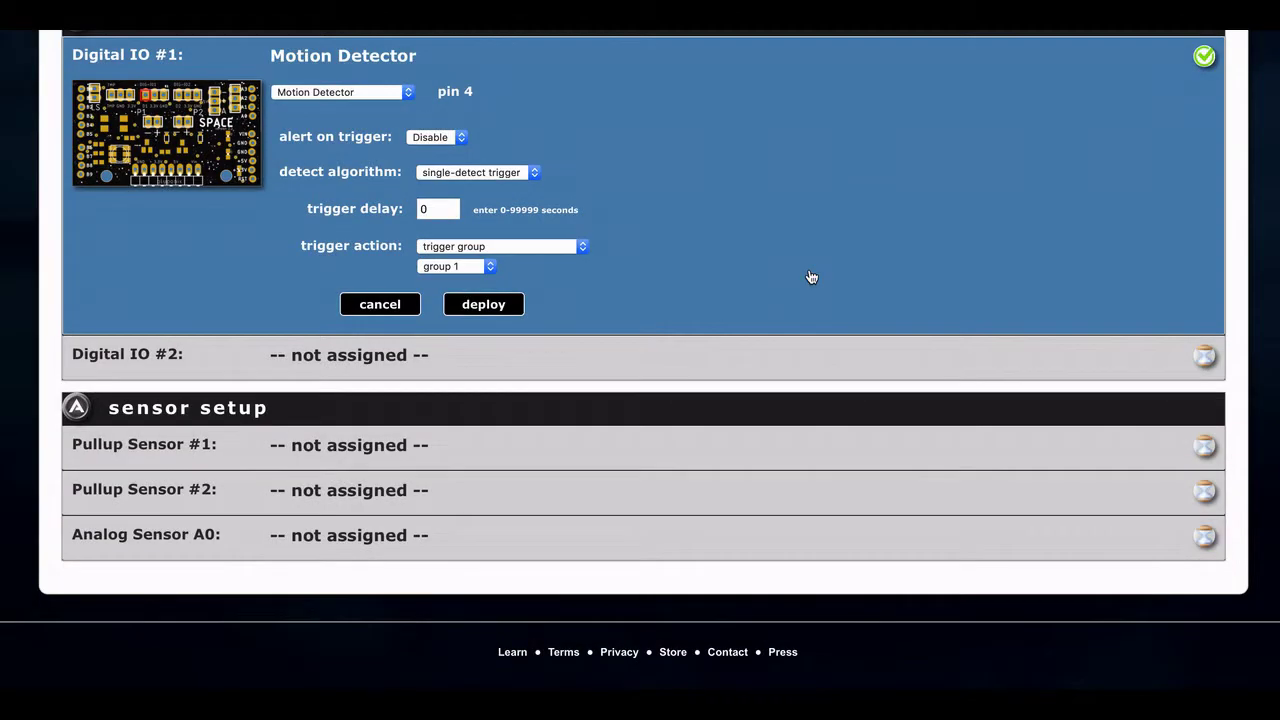
Step: Review the deployed settings of both motor switches against the motion detector's trigger group
scroll(811, 277, up, 2)
scroll(811, 277, up, 7)
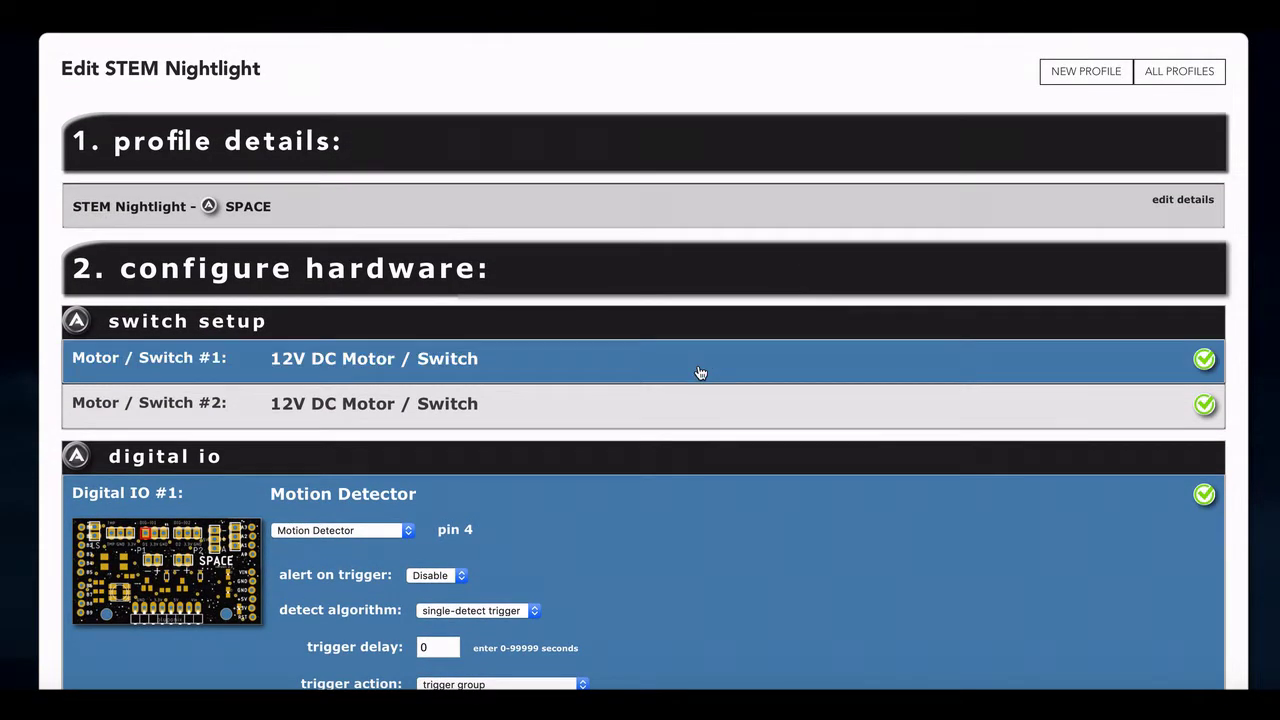
click(700, 371)
scroll(690, 370, down, 5)
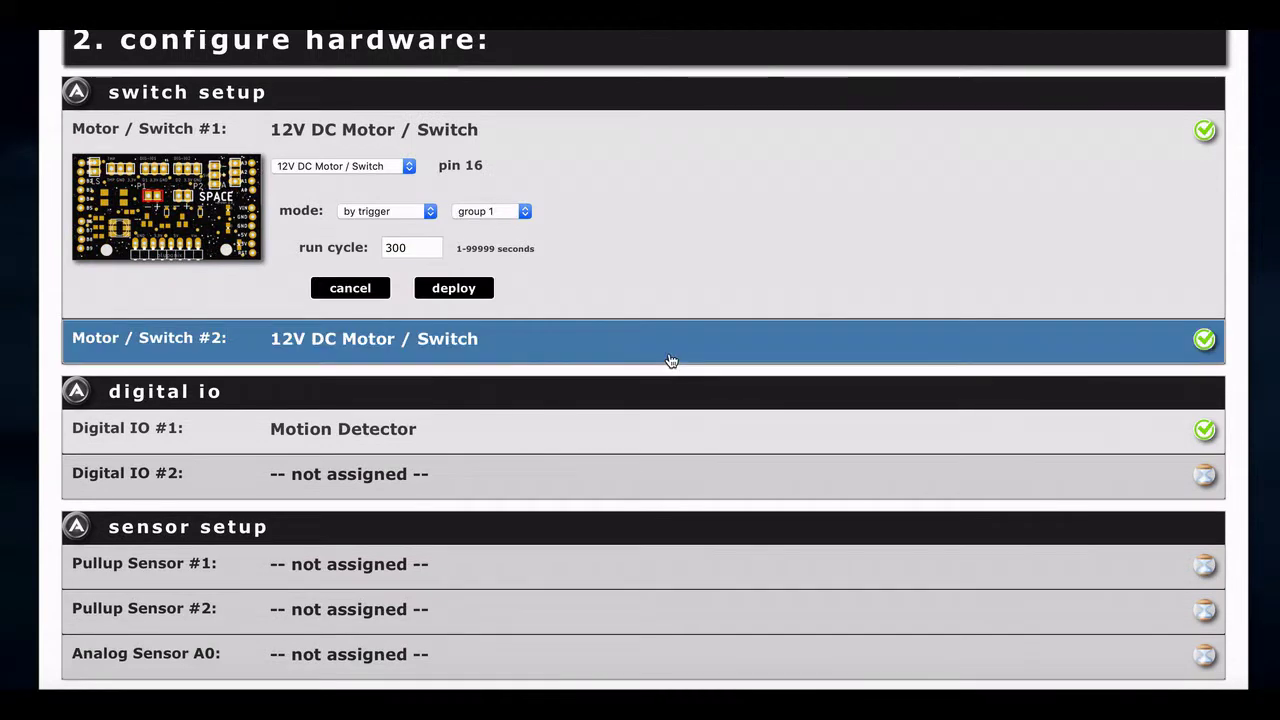
click(673, 361)
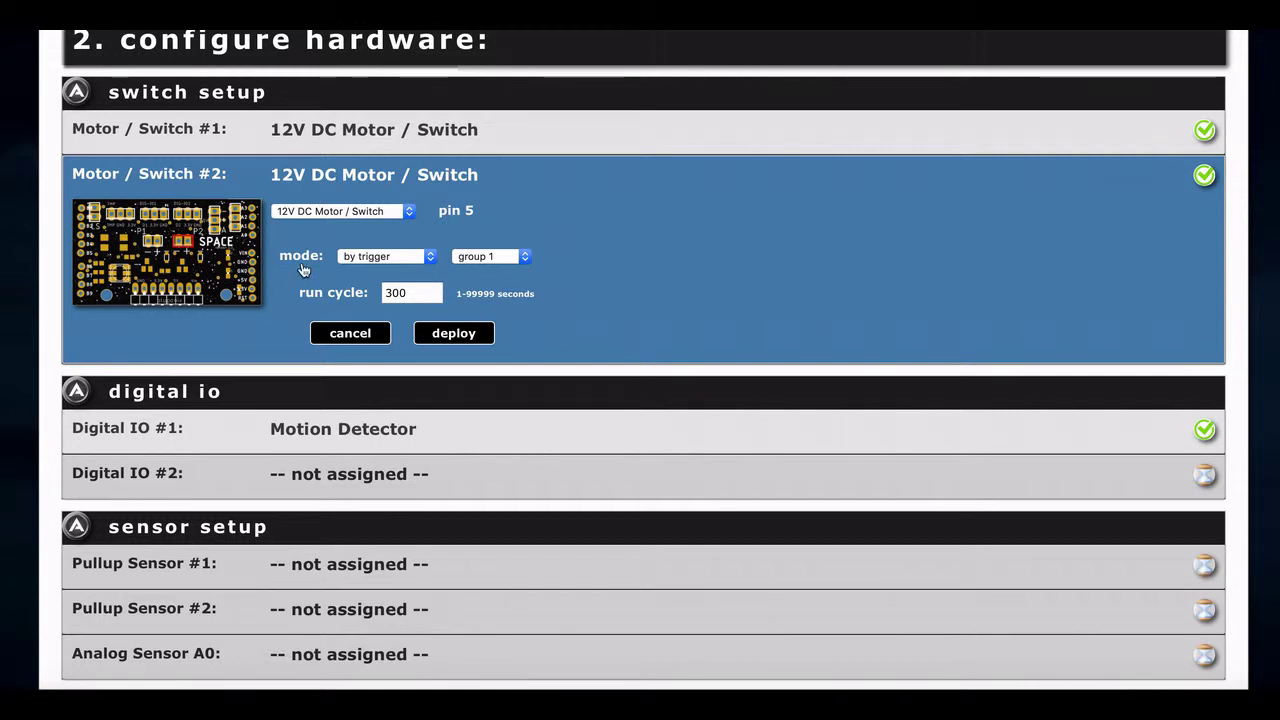
click(334, 142)
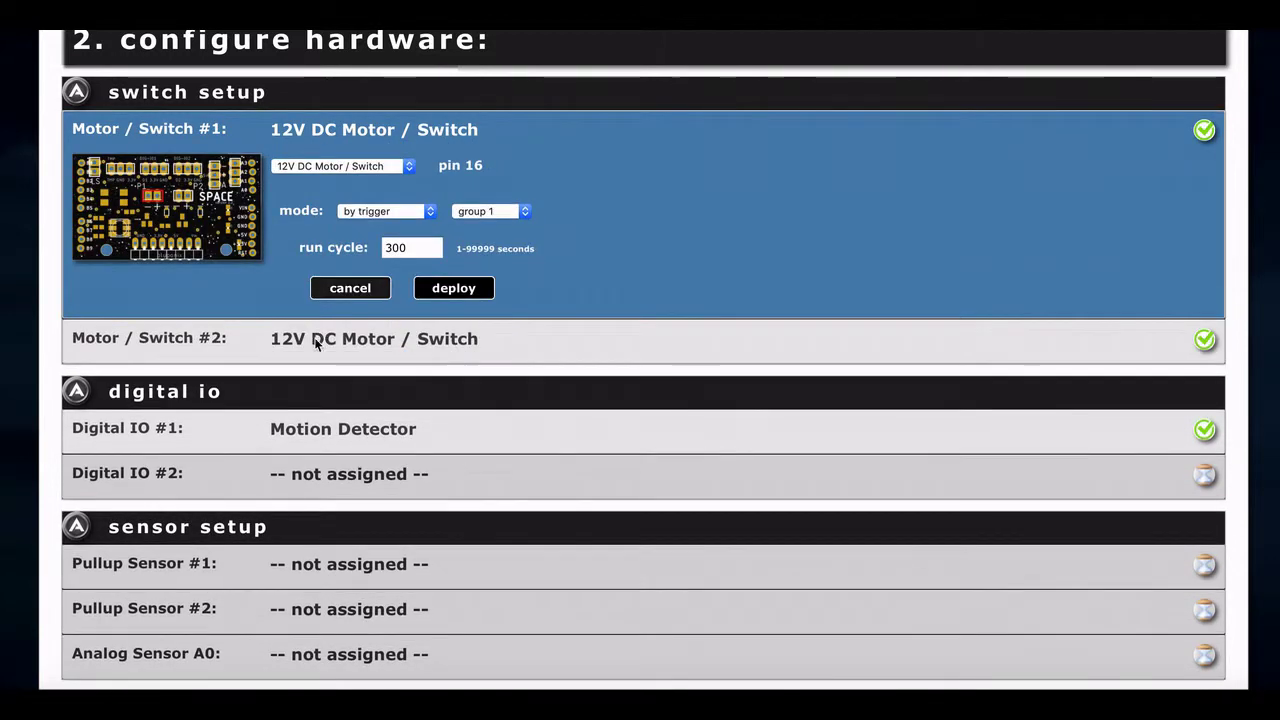
Step: Check the Motor / Switch #2 settings, and open the Elmer device for editing from the dashboard
click(314, 338)
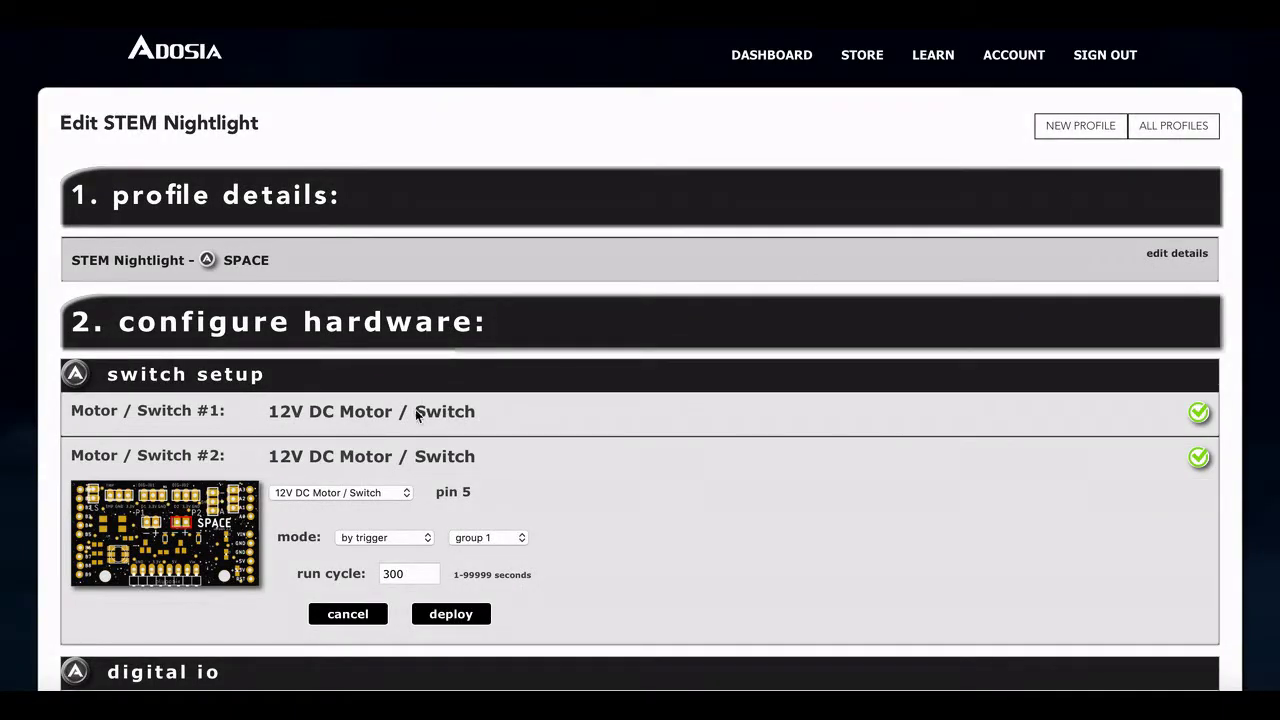
click(771, 55)
scroll(585, 385, down, 10)
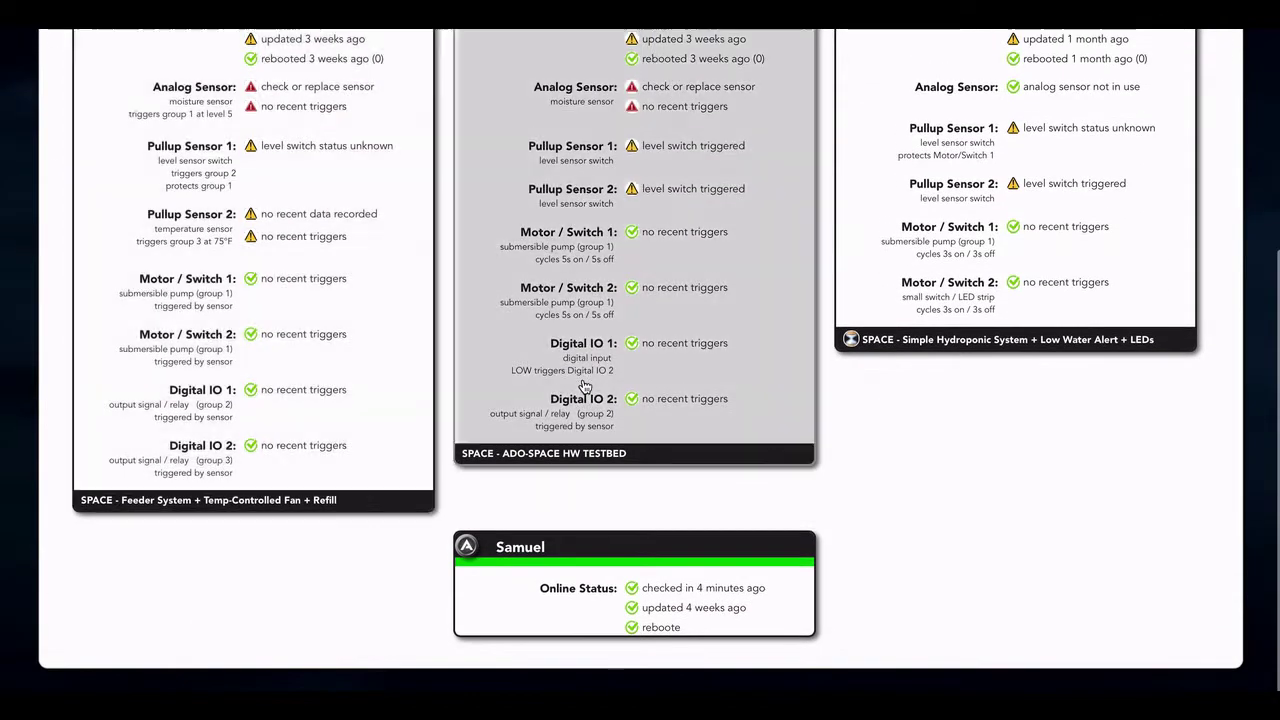
scroll(585, 385, down, 9)
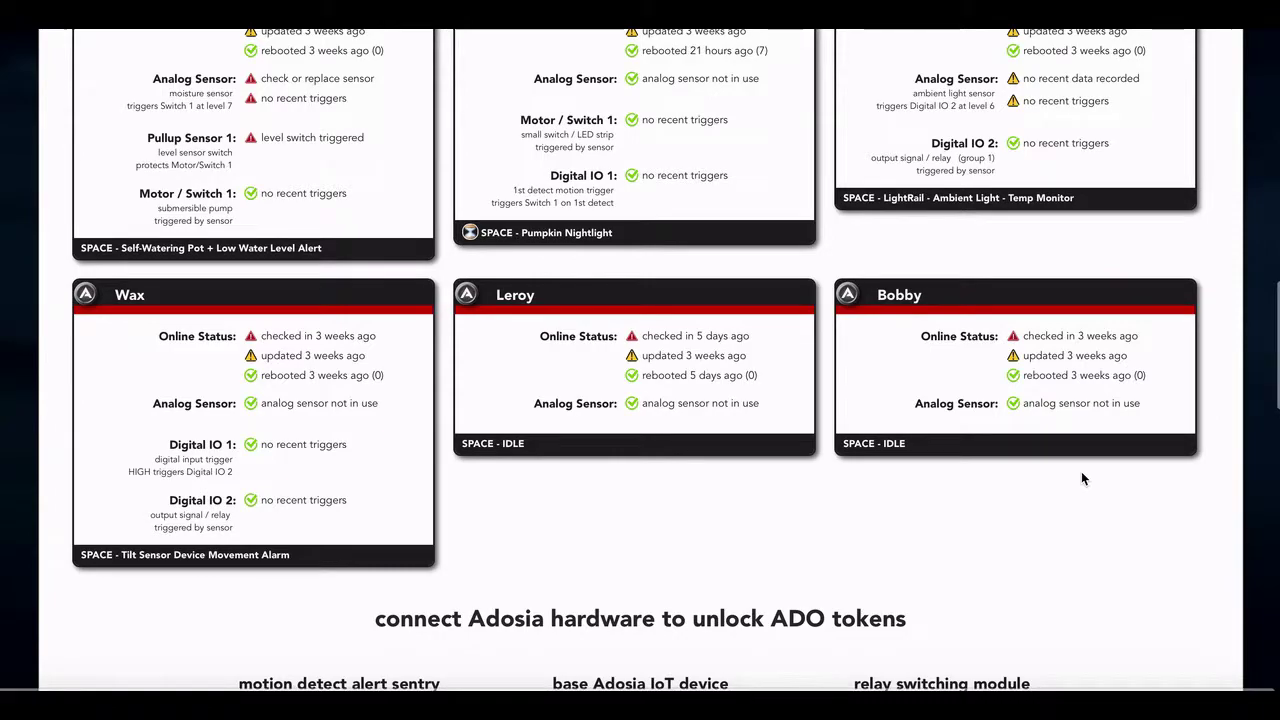
scroll(1081, 479, up, 6)
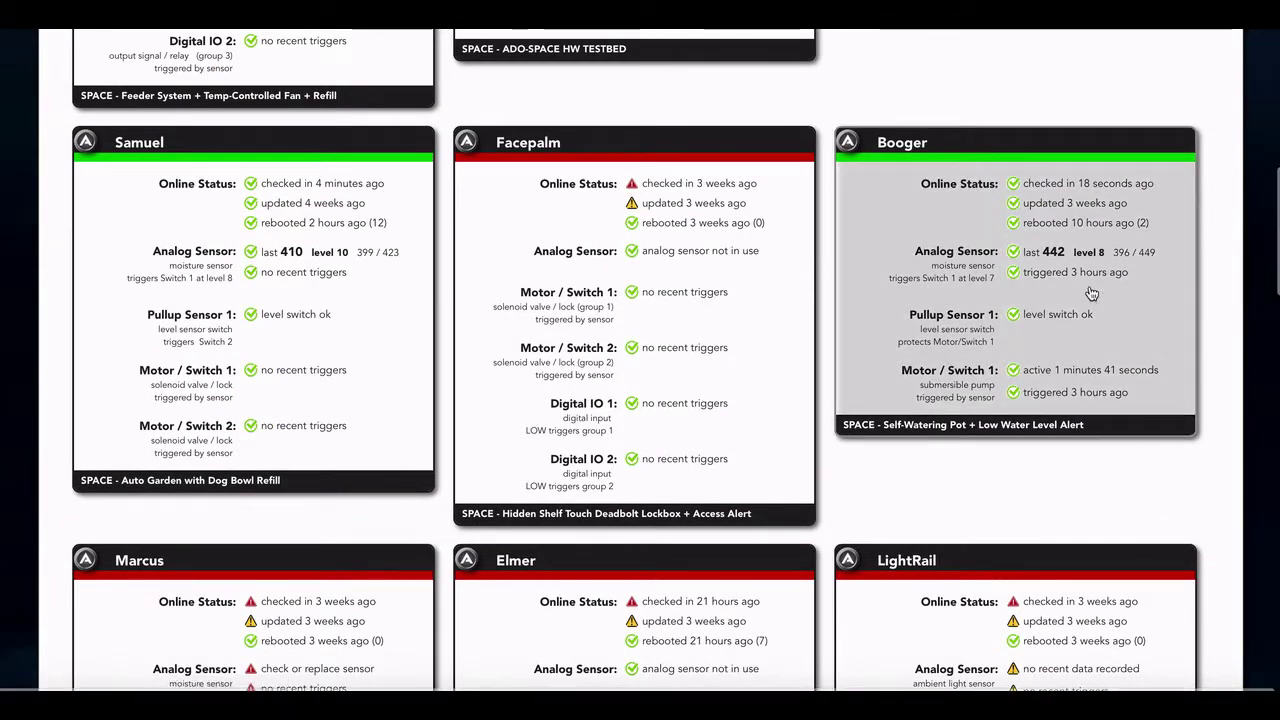
scroll(1080, 300, down, 4)
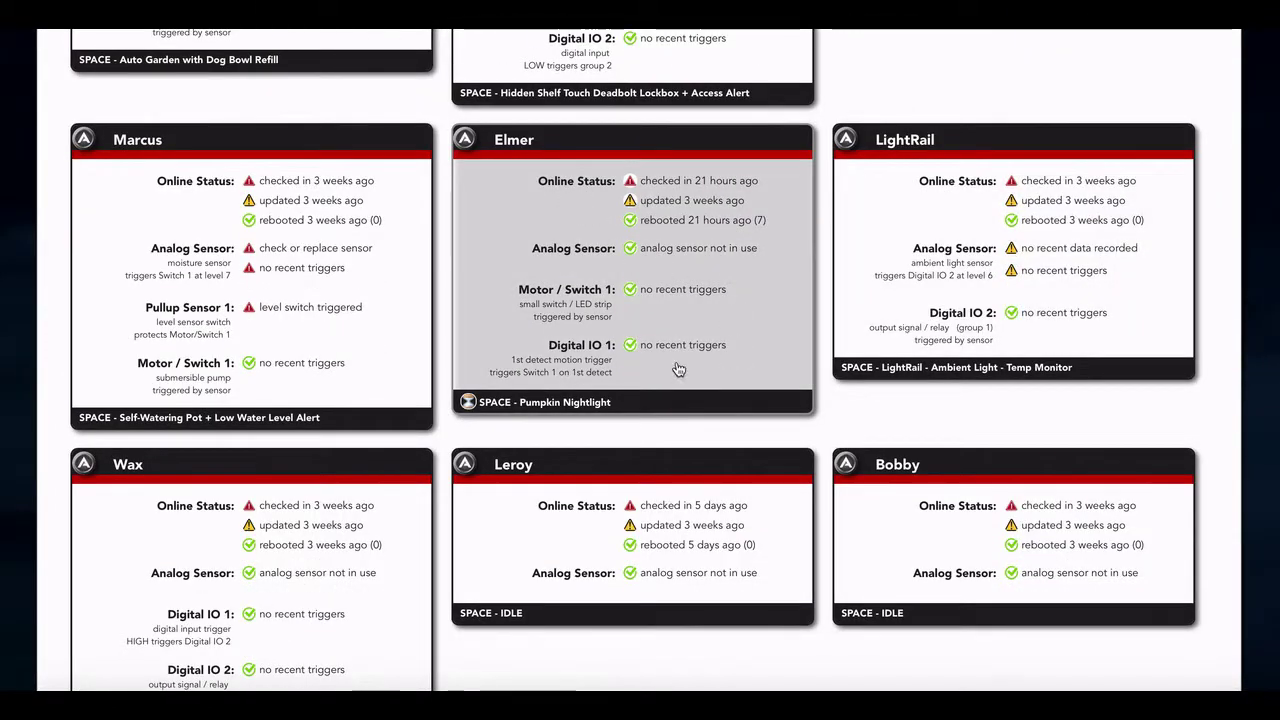
click(738, 332)
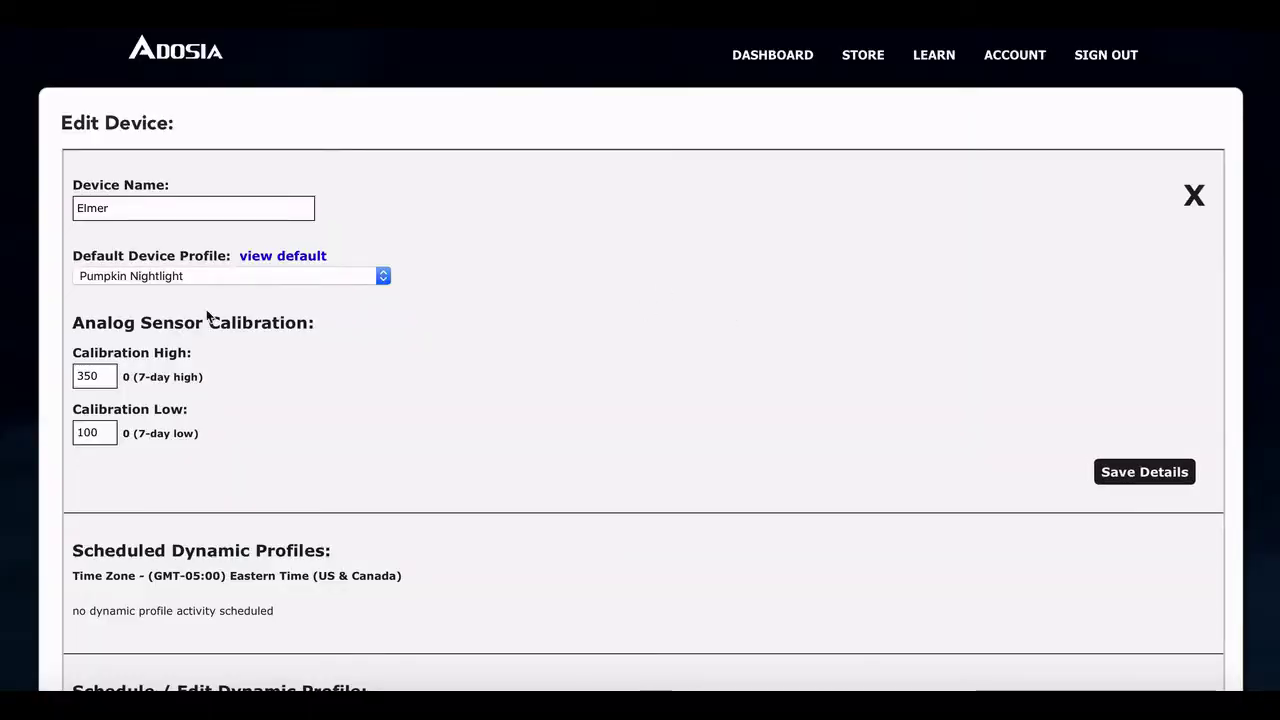
Step: Choose IDLE as the Elmer device's default profile
click(258, 276)
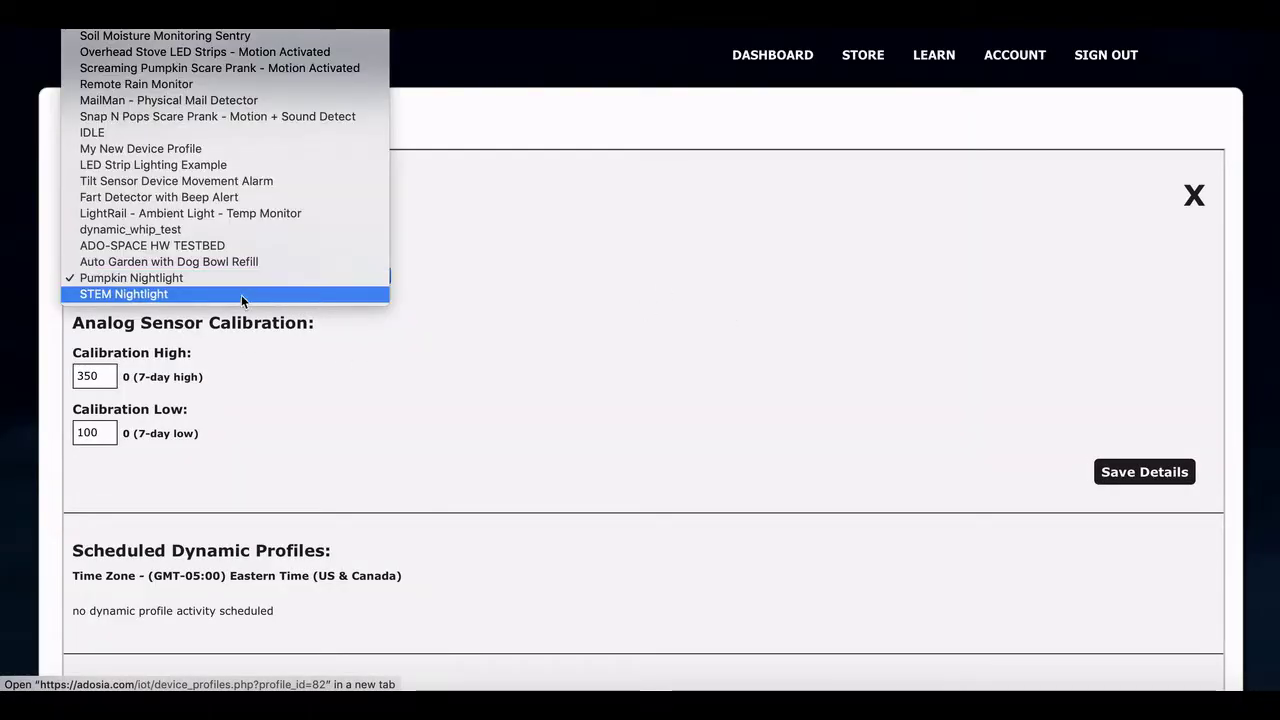
click(318, 343)
click(238, 272)
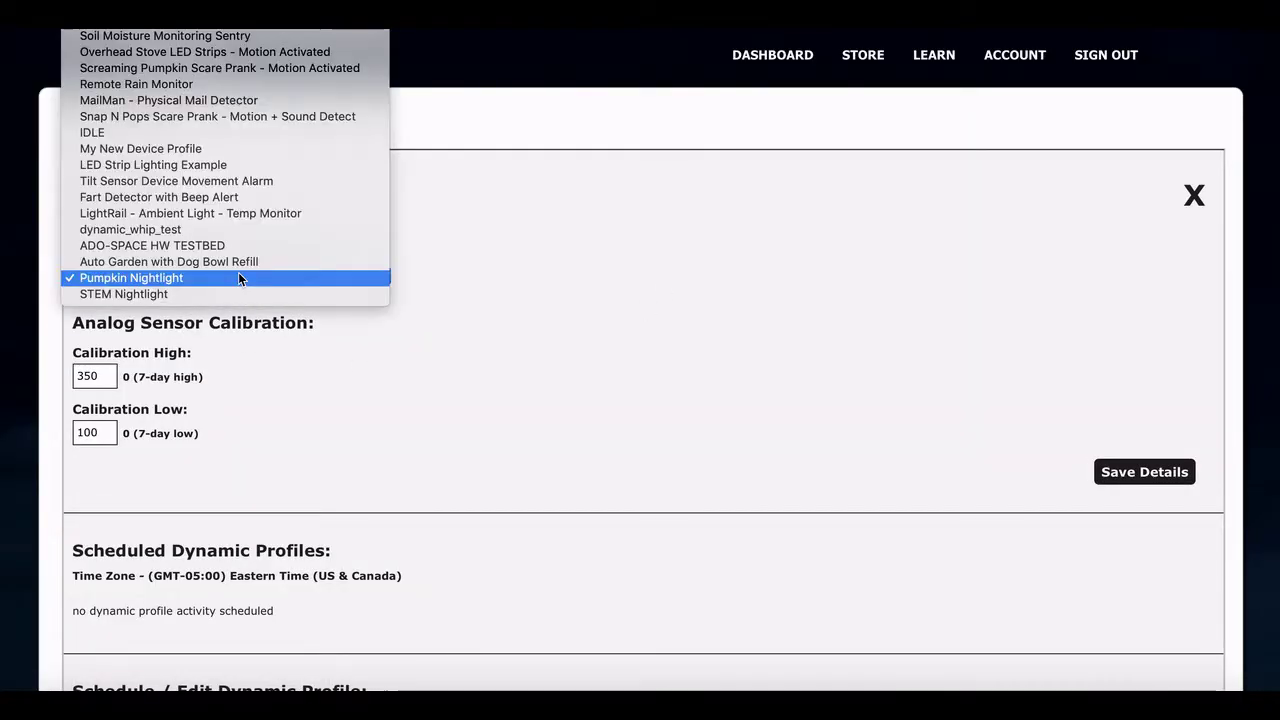
click(160, 132)
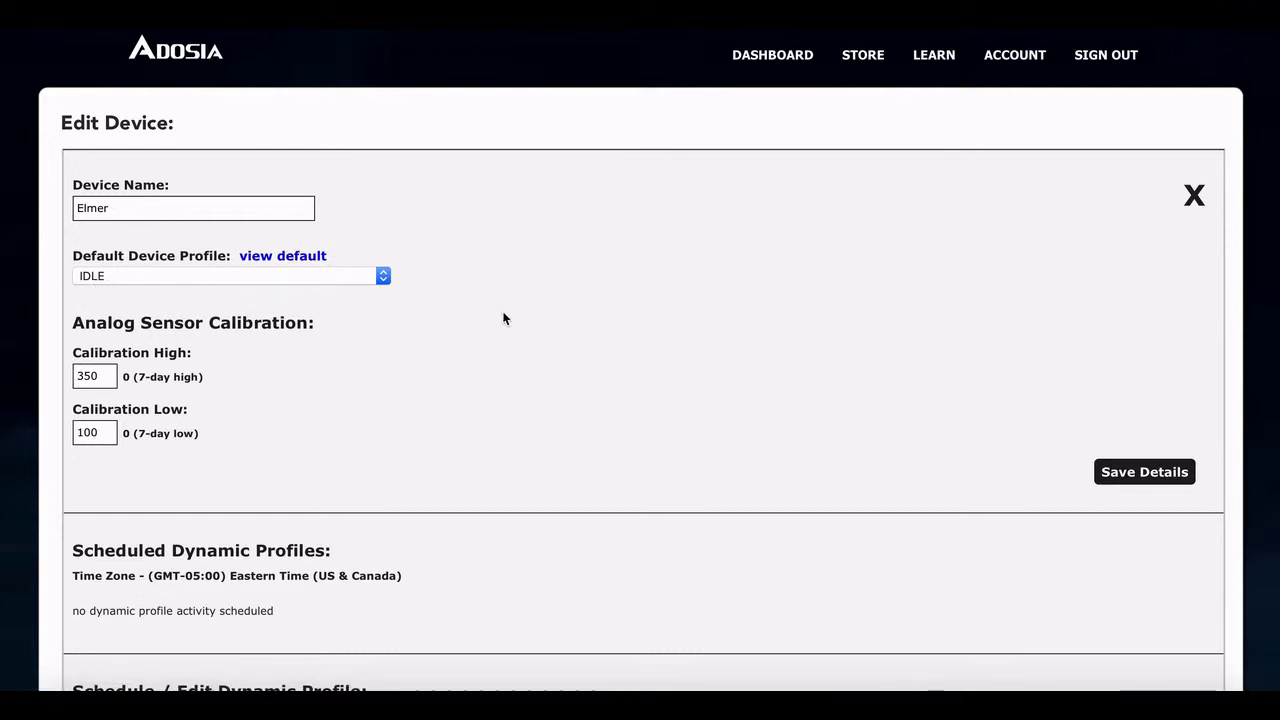
Step: Choose STEM Nightlight as the dynamic profile to schedule for the Elmer device
scroll(503, 318, down, 6)
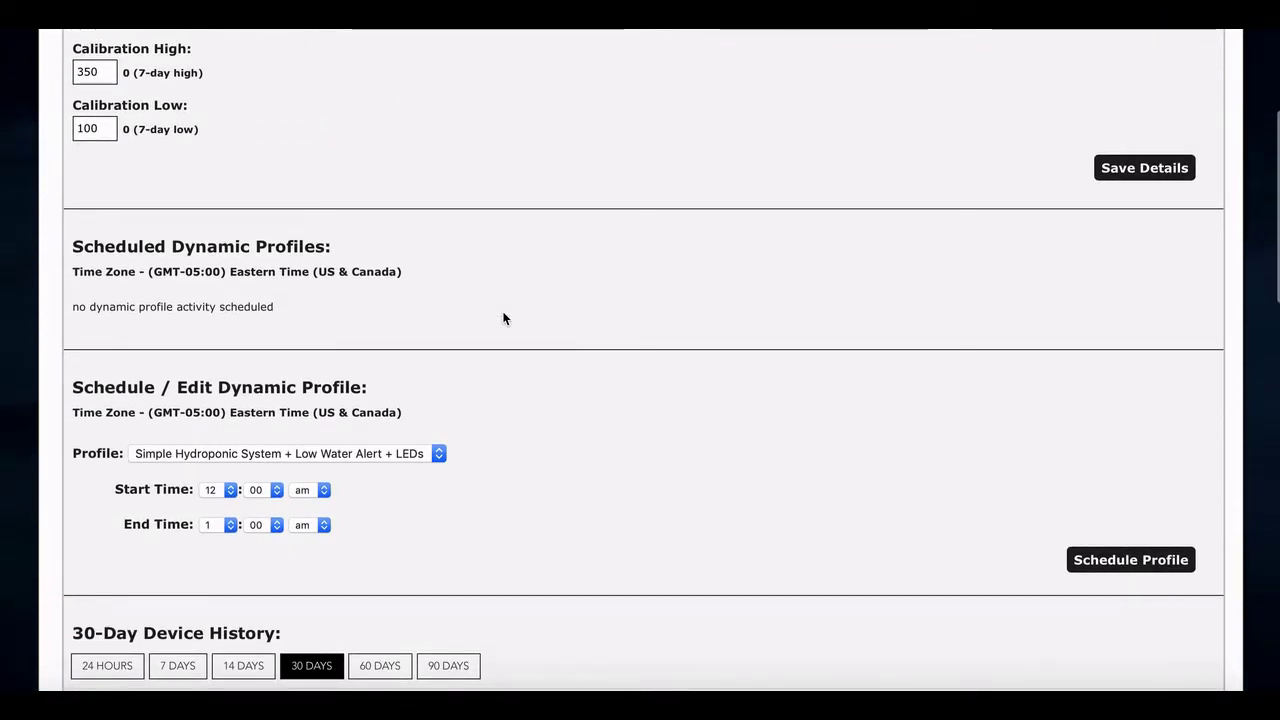
scroll(503, 318, down, 5)
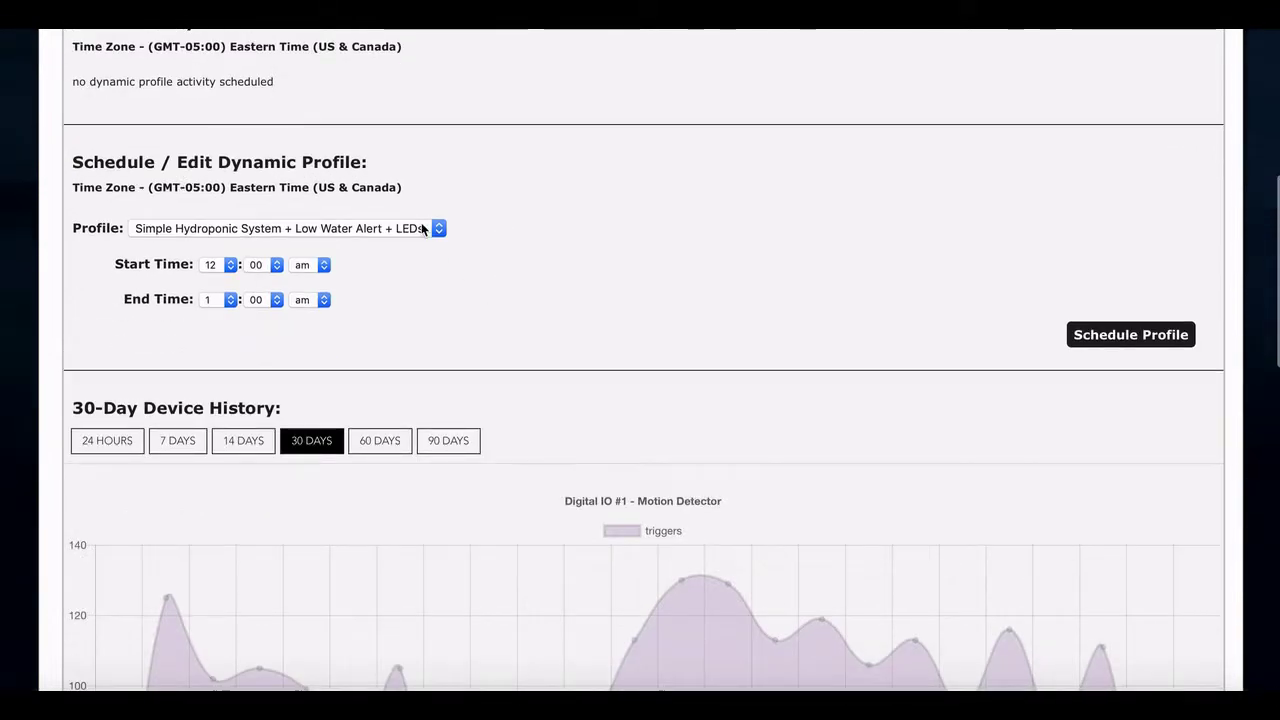
click(422, 230)
click(557, 244)
scroll(557, 248, down, 2)
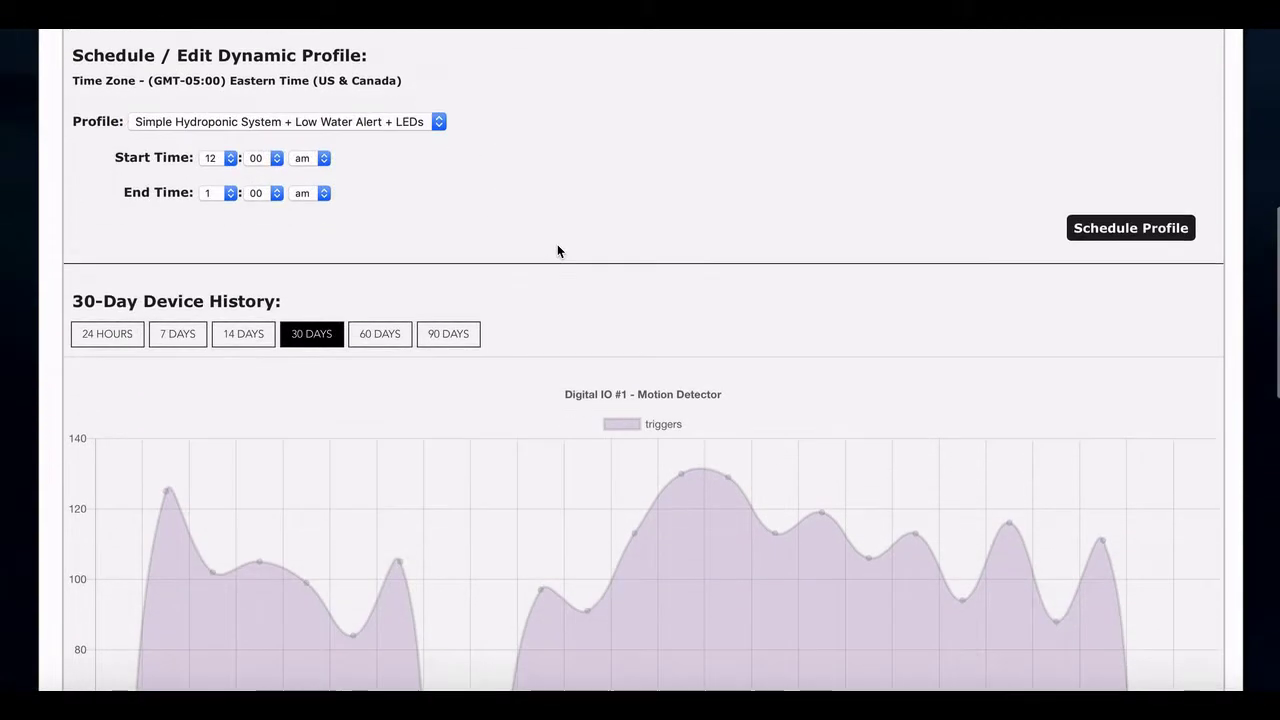
click(411, 122)
click(200, 560)
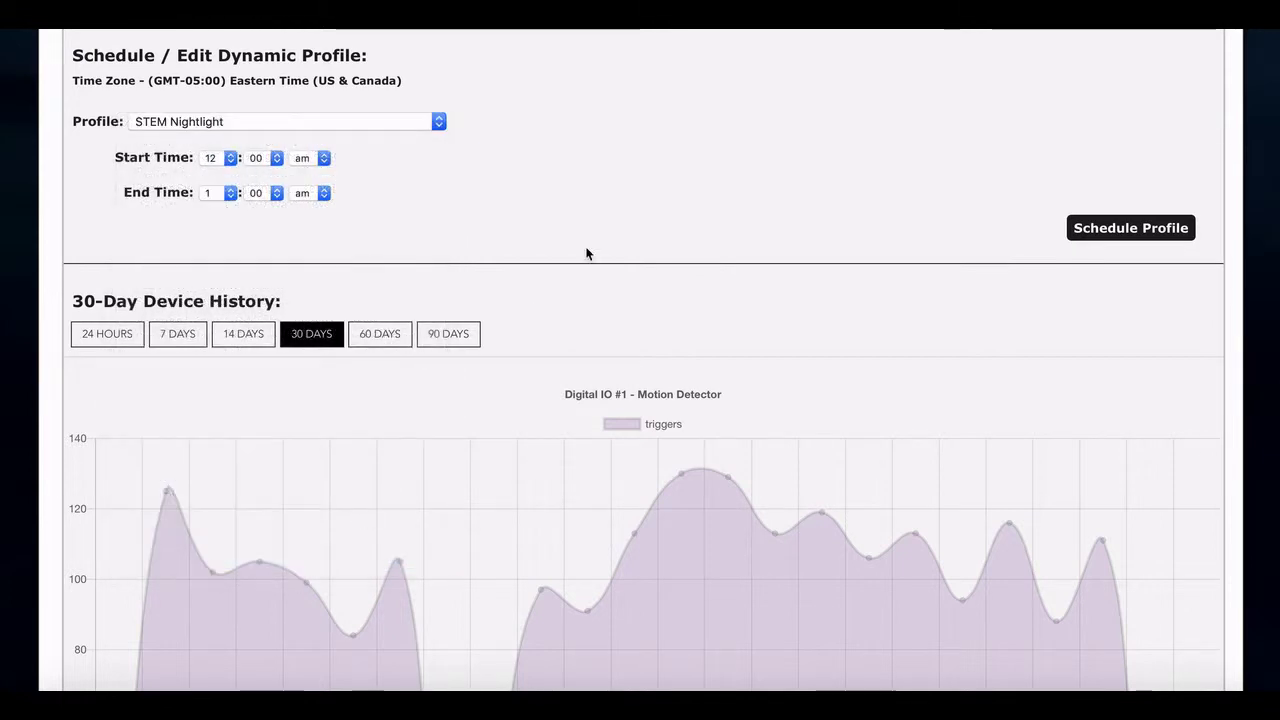
Step: Set the dynamic profile's start time to 7:00 pm
scroll(616, 218, up, 3)
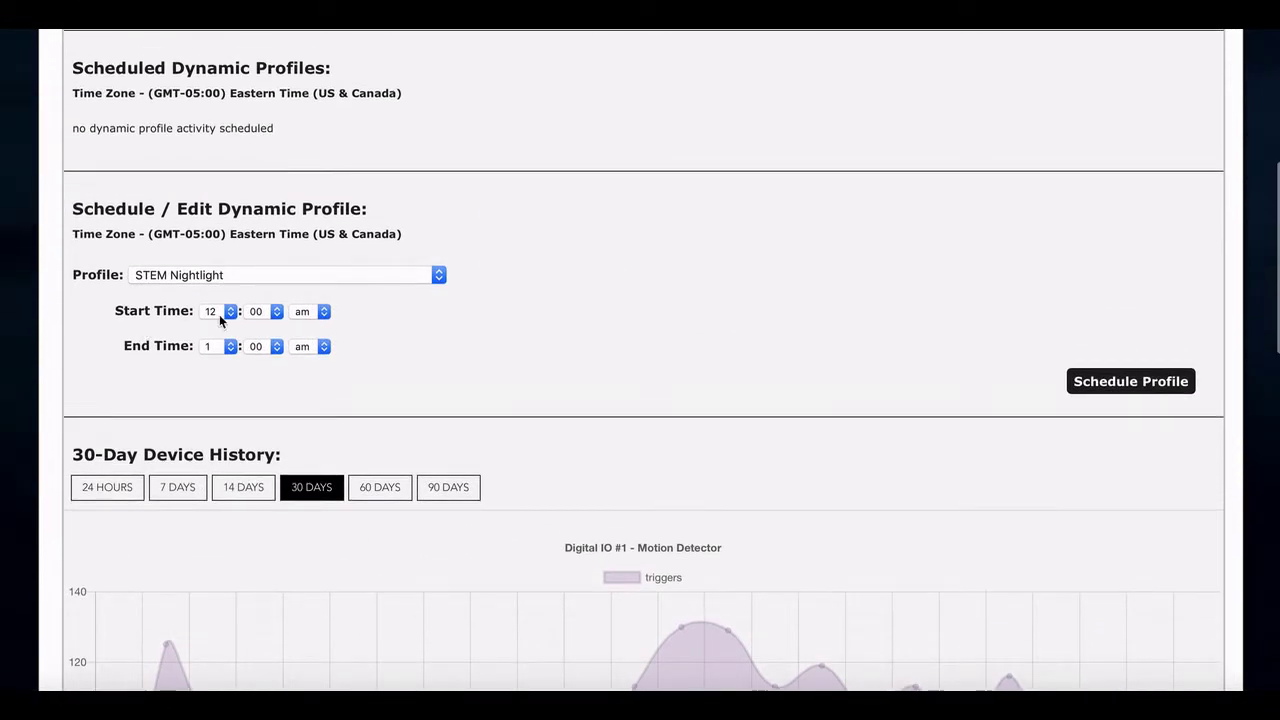
click(220, 316)
click(219, 246)
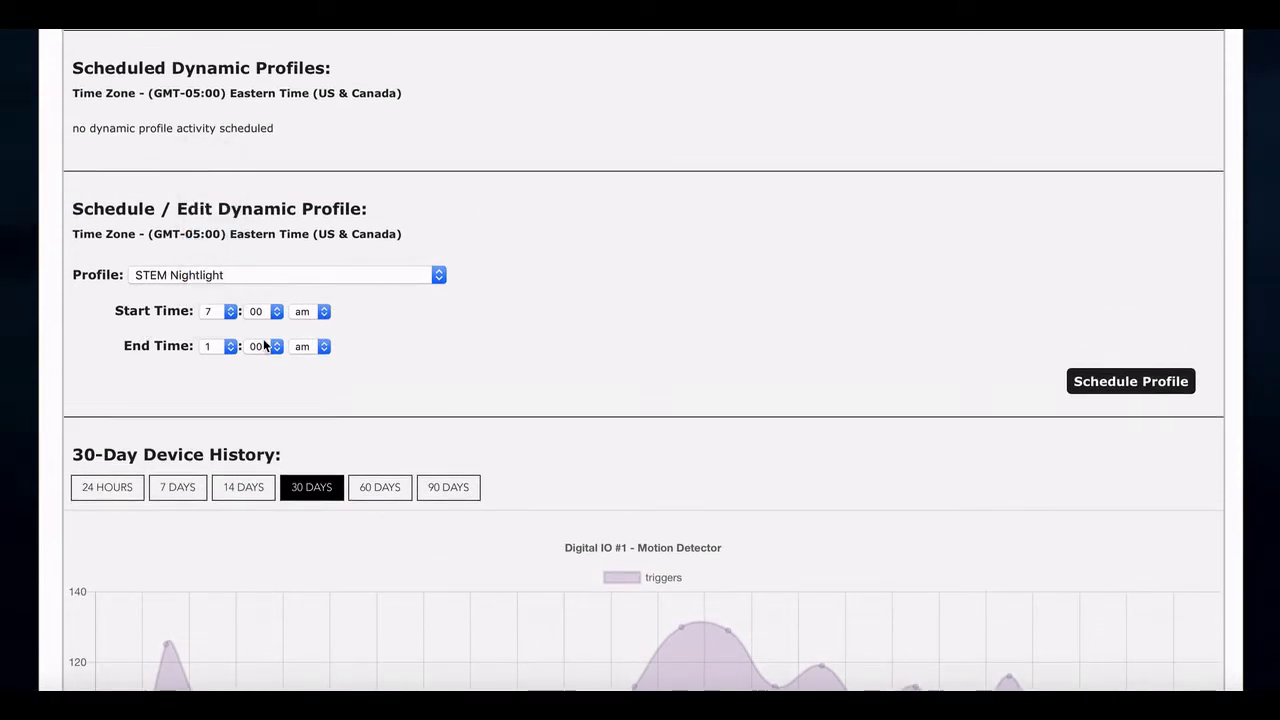
click(303, 311)
click(301, 327)
Step: Set the dynamic profile's end time to 4:30 am and schedule the profile
click(214, 346)
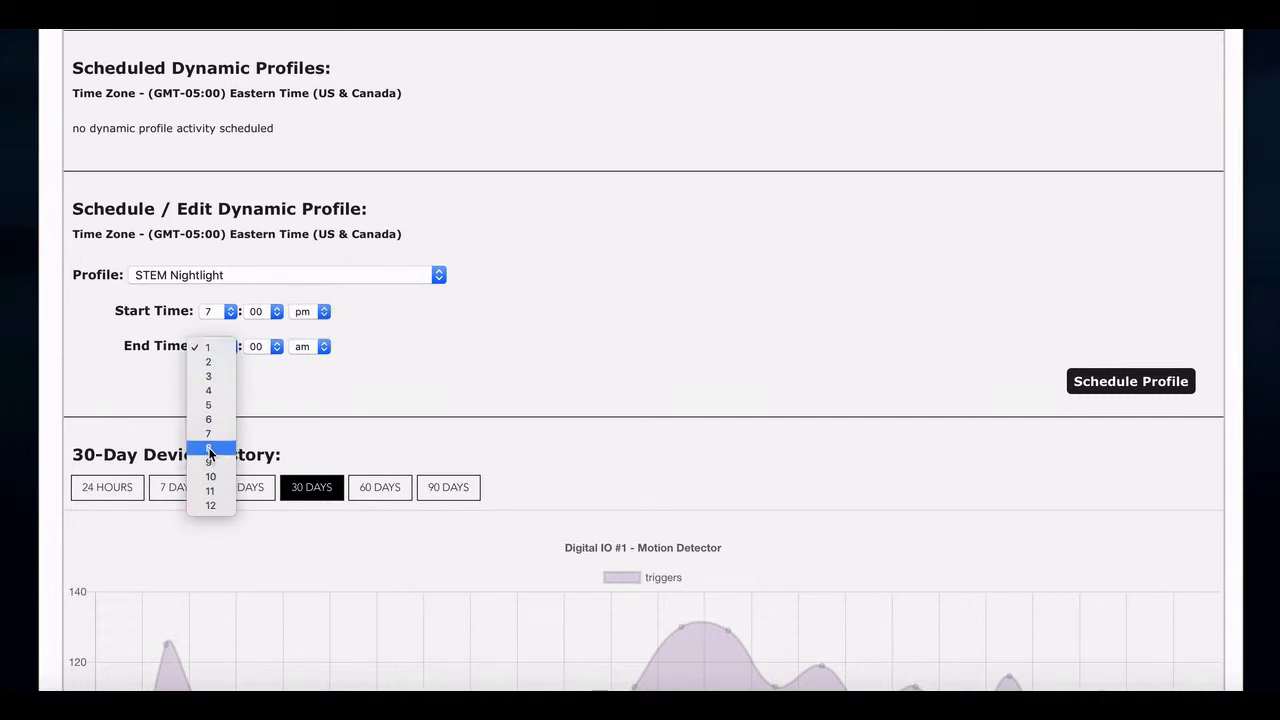
click(210, 448)
click(268, 347)
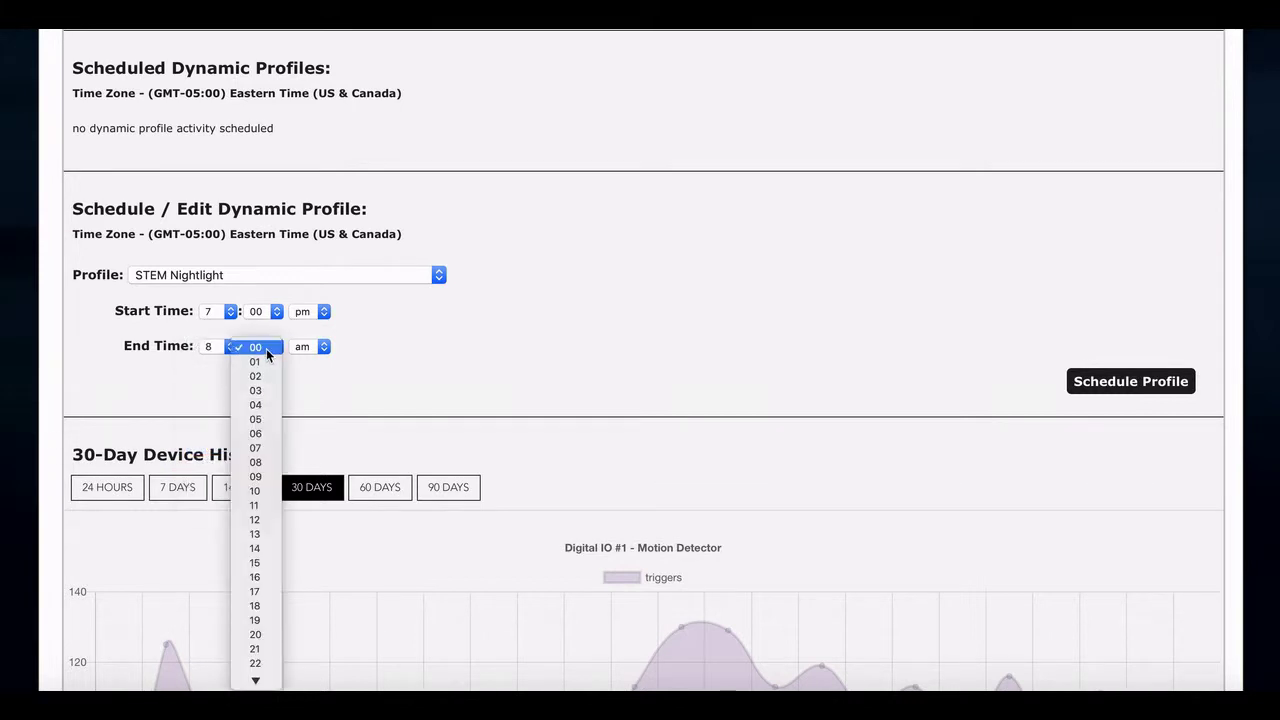
click(266, 348)
click(214, 346)
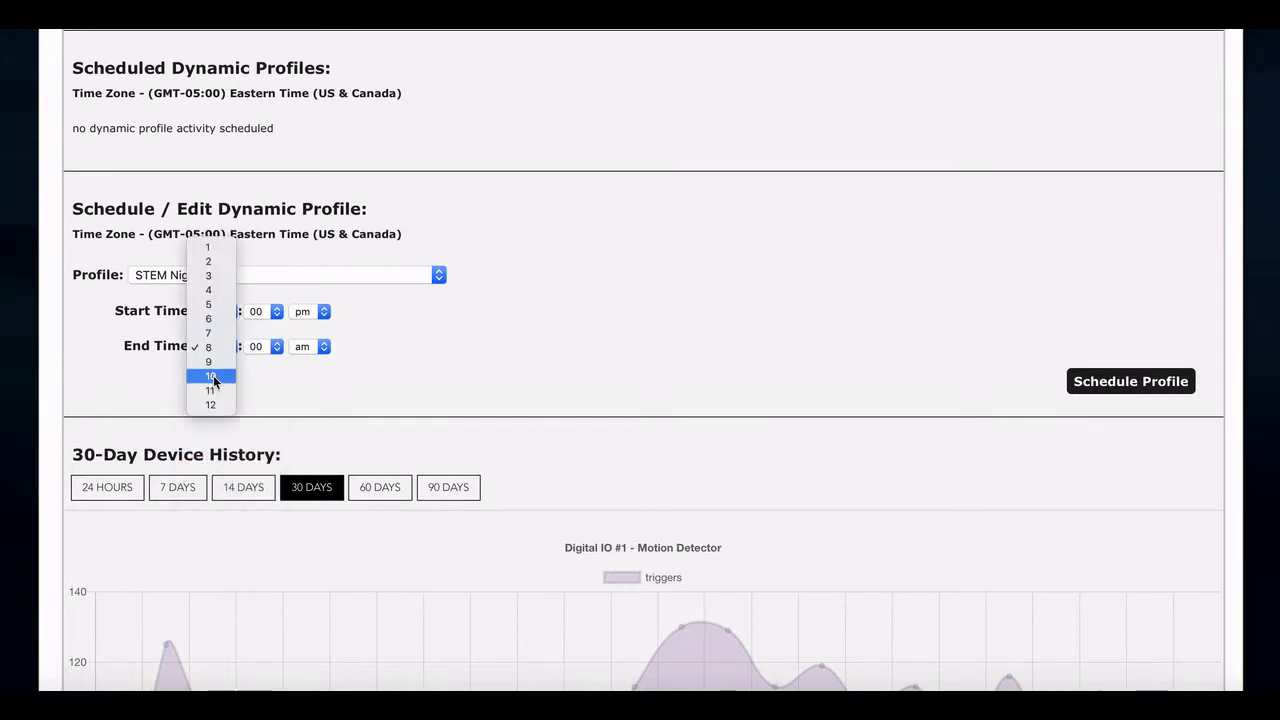
click(224, 298)
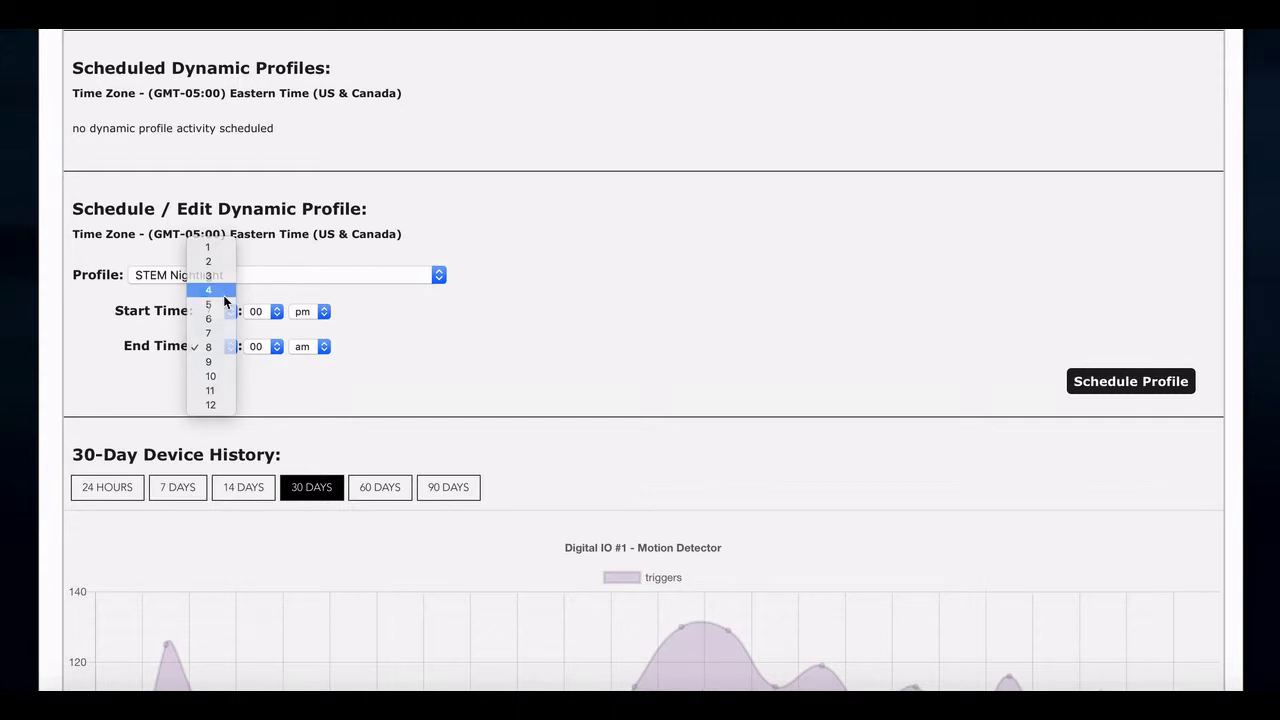
click(256, 348)
mouse_move(256, 673)
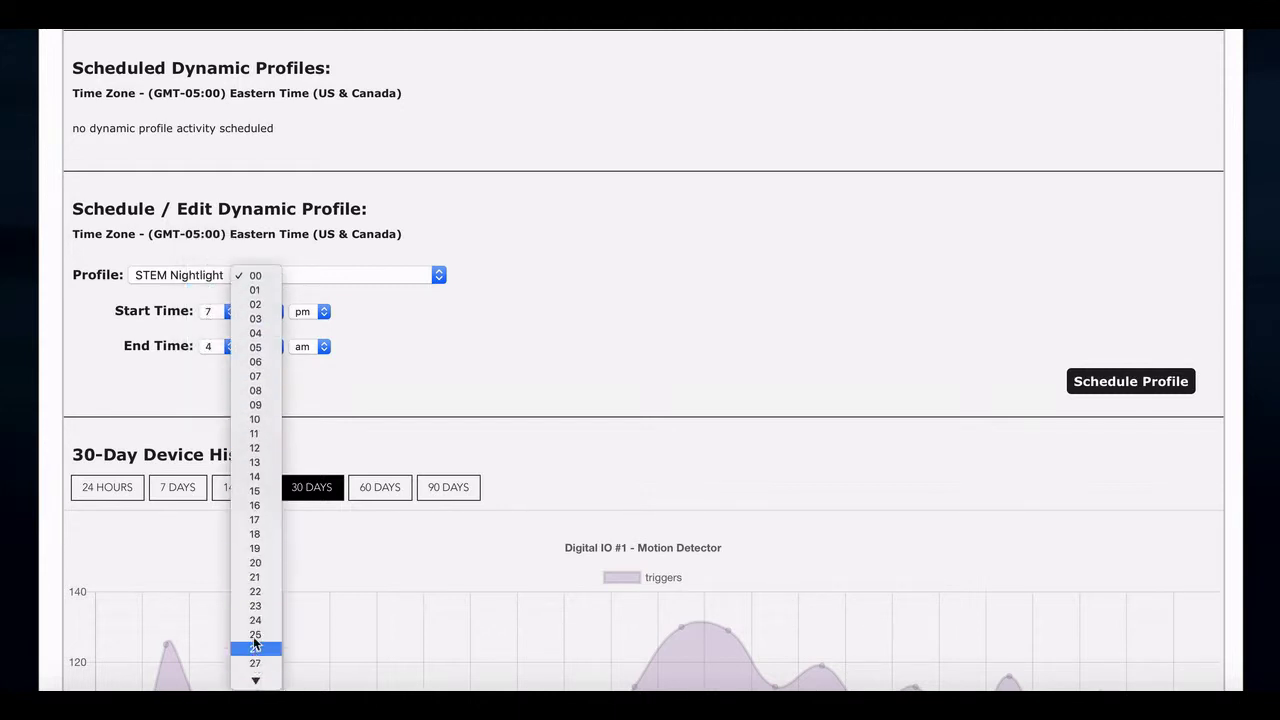
click(256, 620)
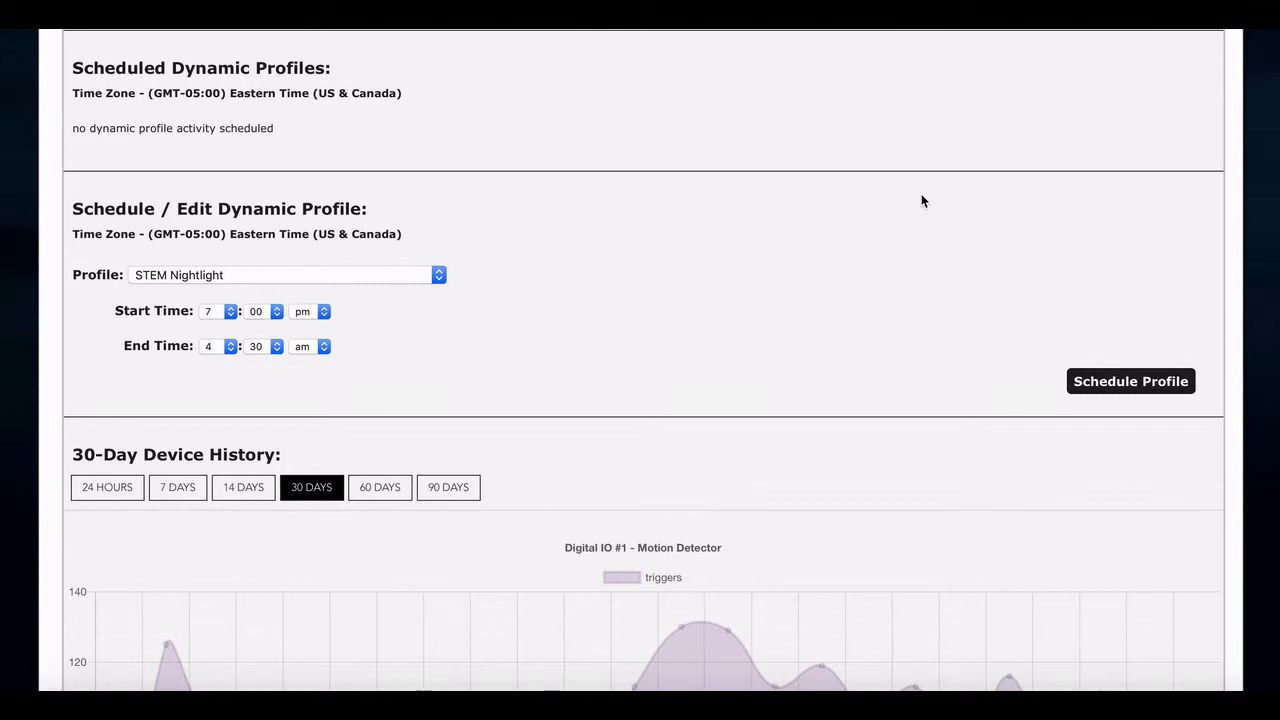
scroll(910, 251, down, 1)
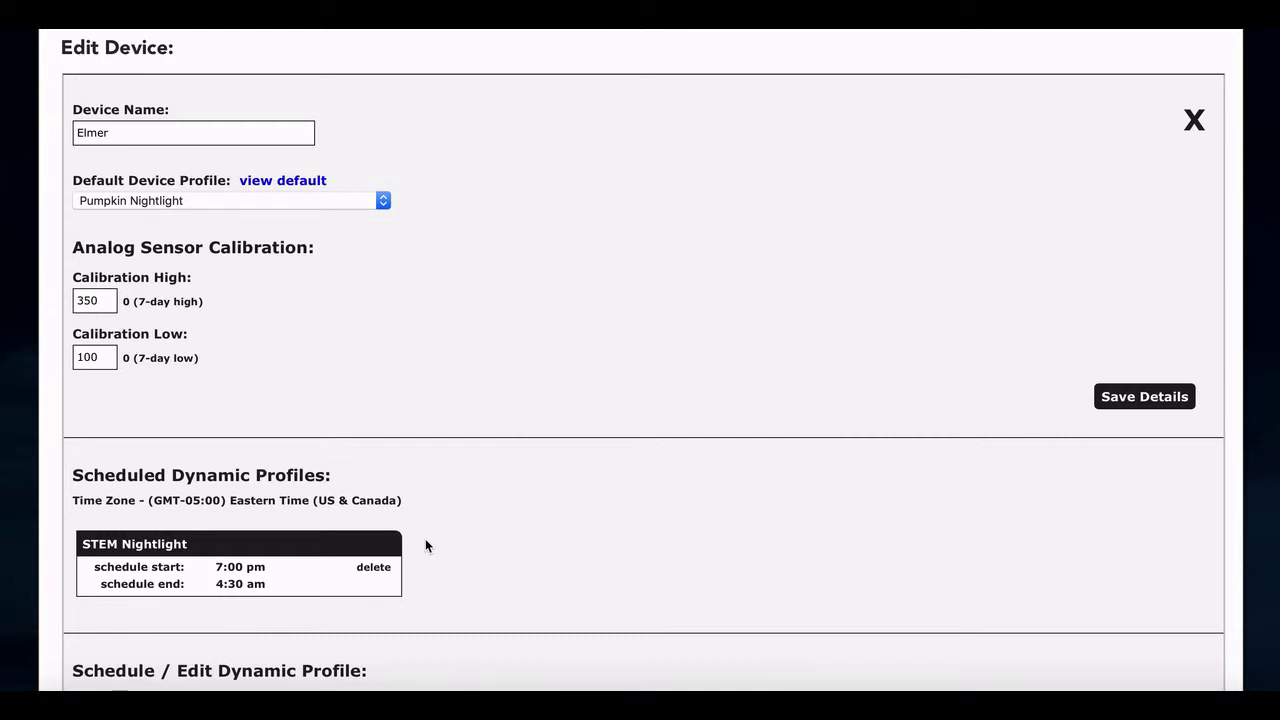
Step: Delete the STEM Nightlight entry from the scheduled dynamic profiles
click(374, 568)
scroll(763, 595, down, 4)
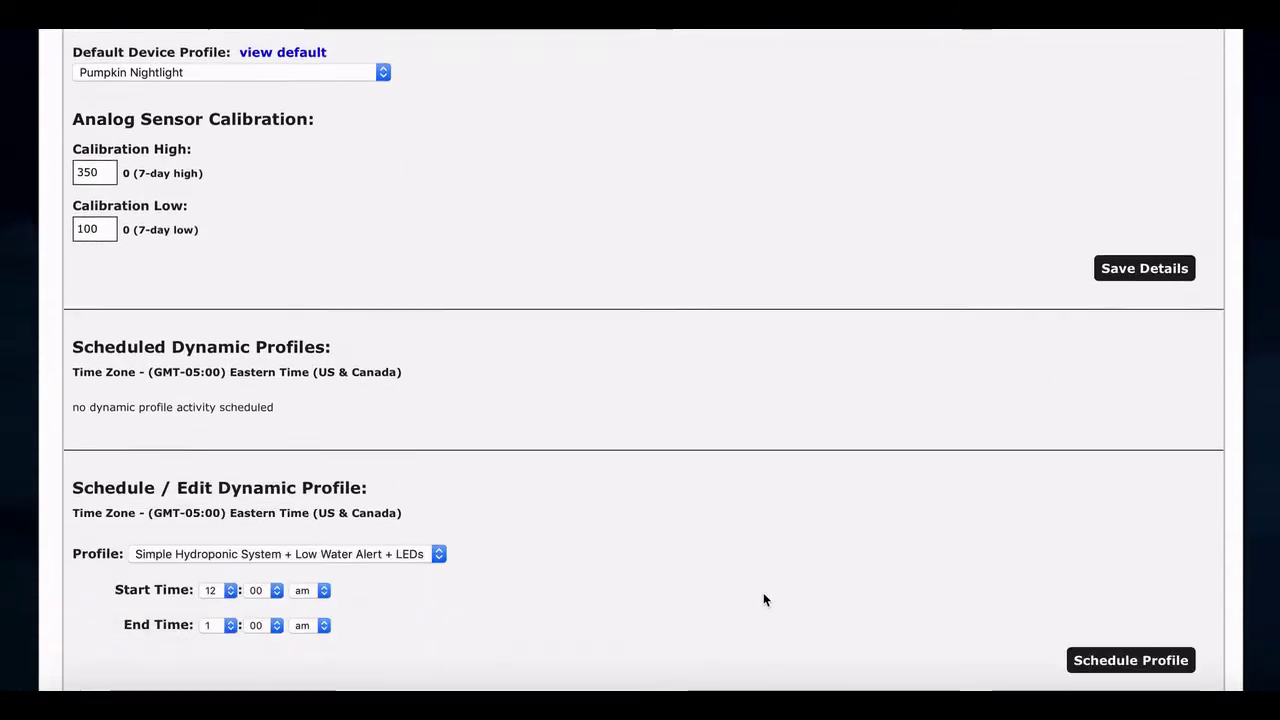
Step: Choose STEM Nightlight for a new dynamic profile schedule and set its start time to 7:00 pm
scroll(763, 599, up, 2)
click(430, 531)
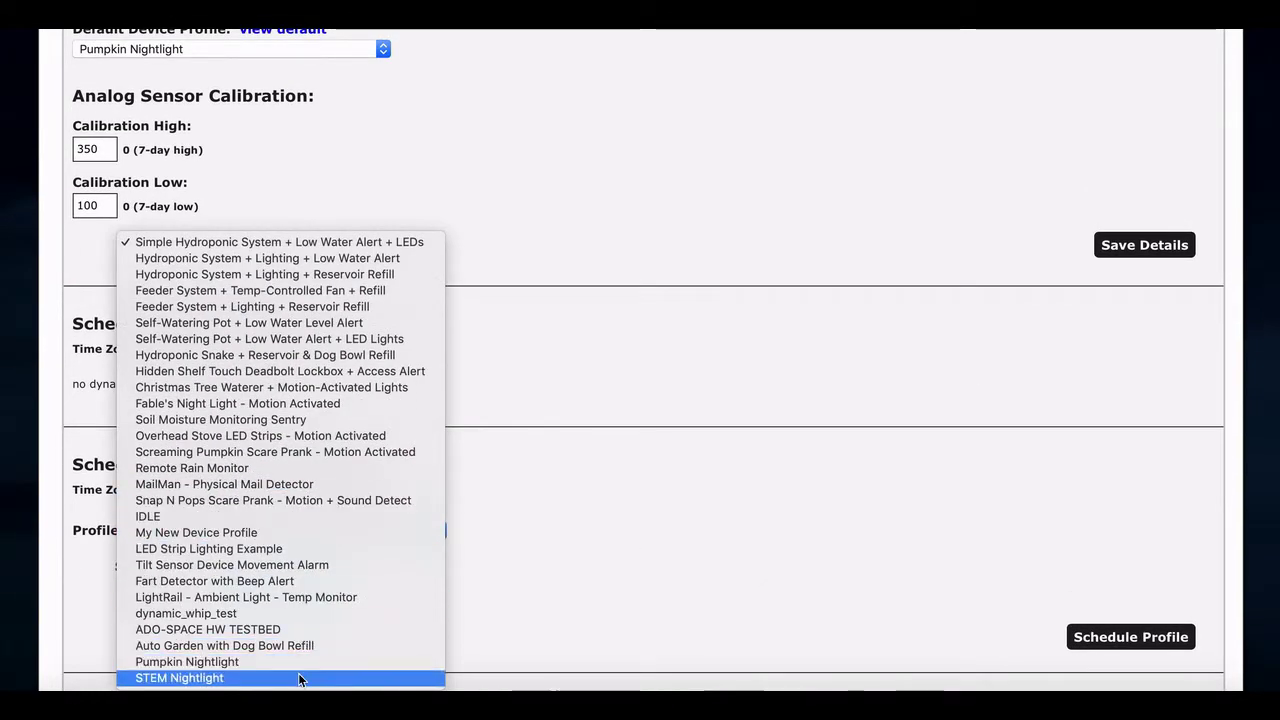
click(300, 678)
click(228, 567)
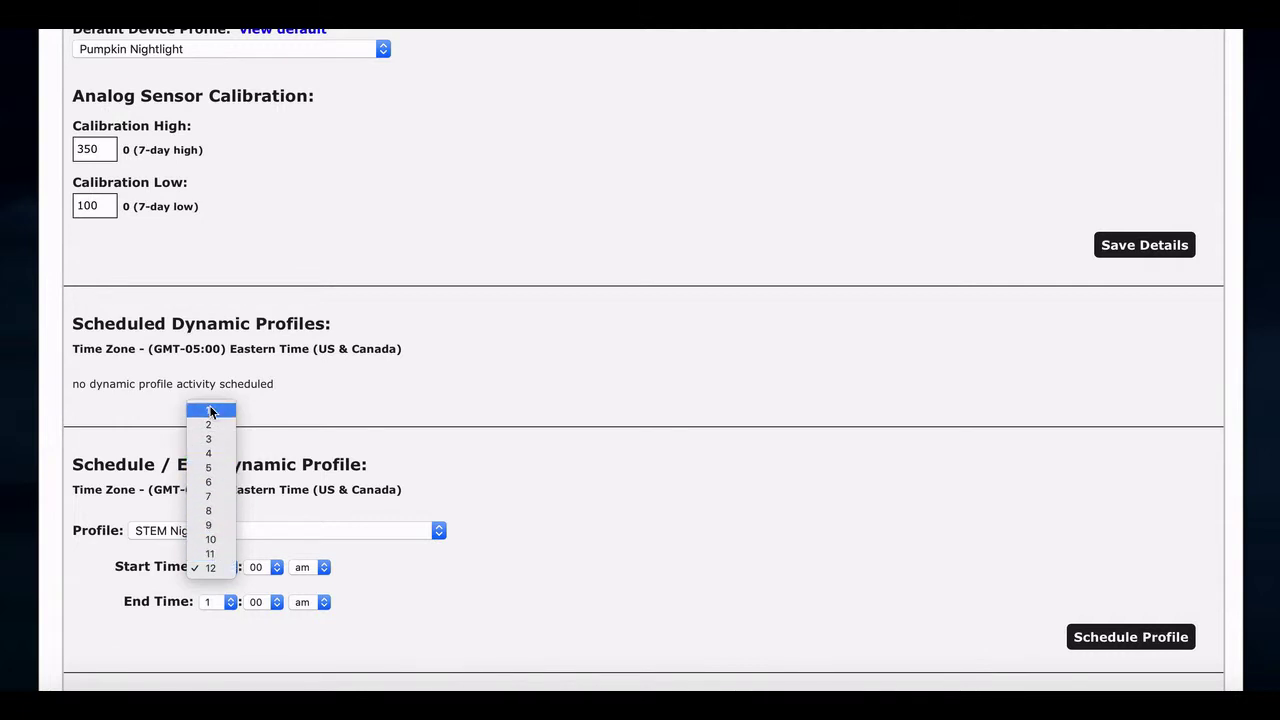
click(209, 497)
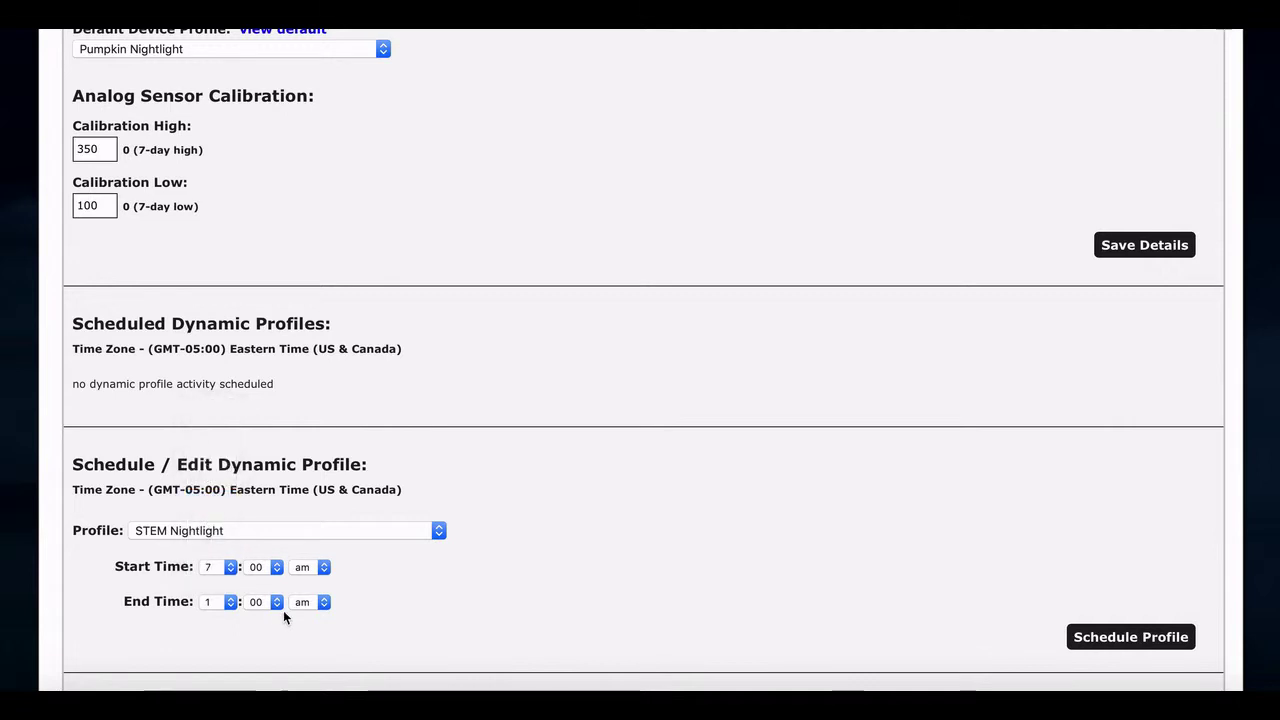
click(225, 567)
click(220, 553)
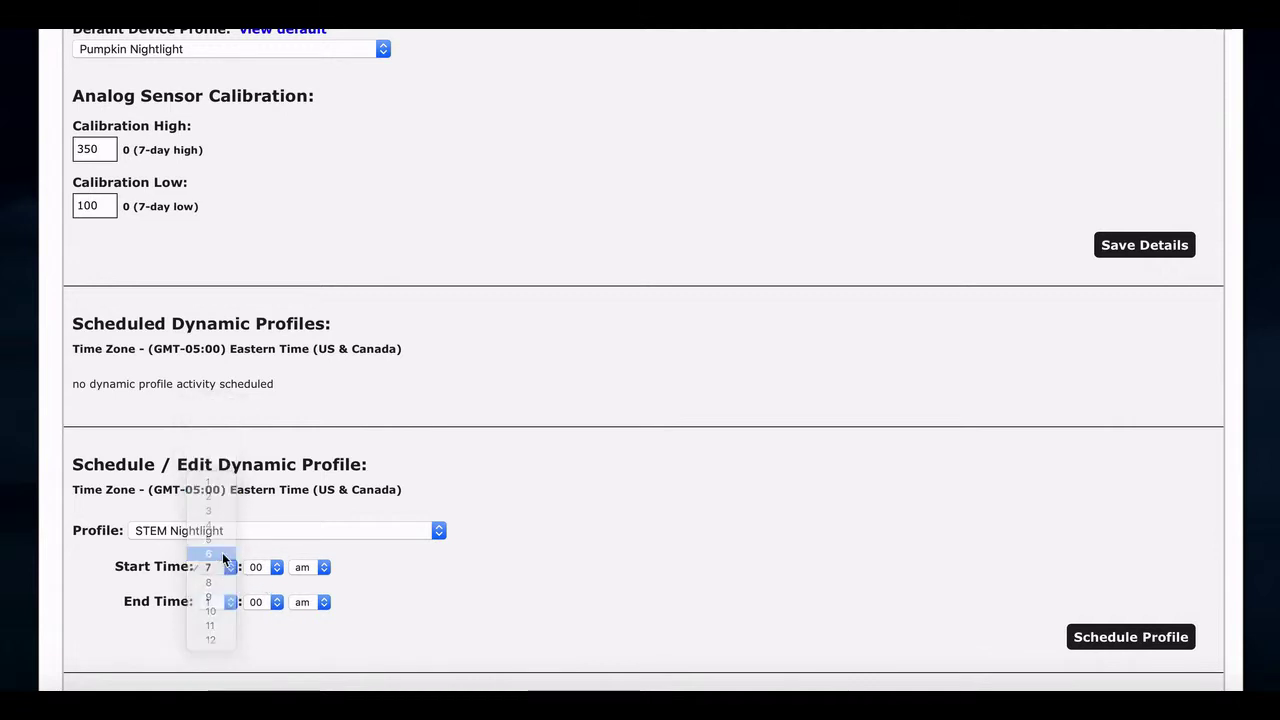
click(306, 570)
click(303, 583)
click(222, 568)
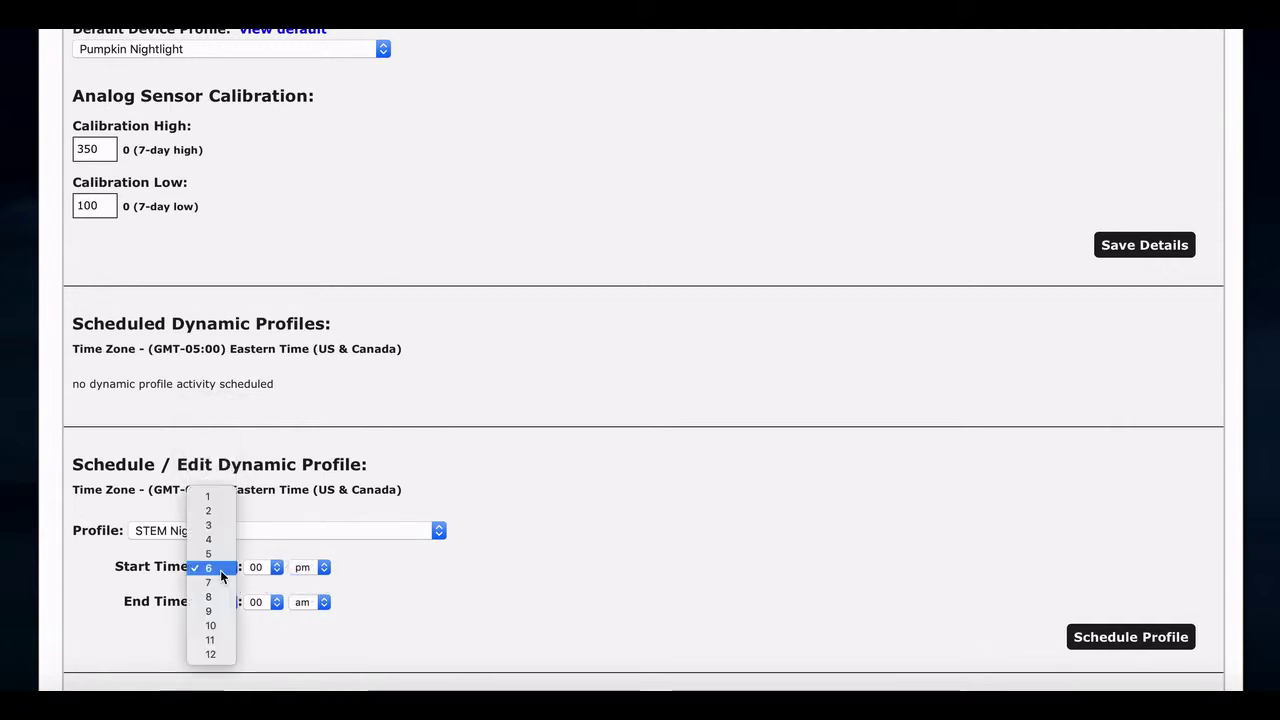
click(220, 584)
Step: Set the end time of the STEM Nightlight dynamic profile to 8:30 pm
click(217, 602)
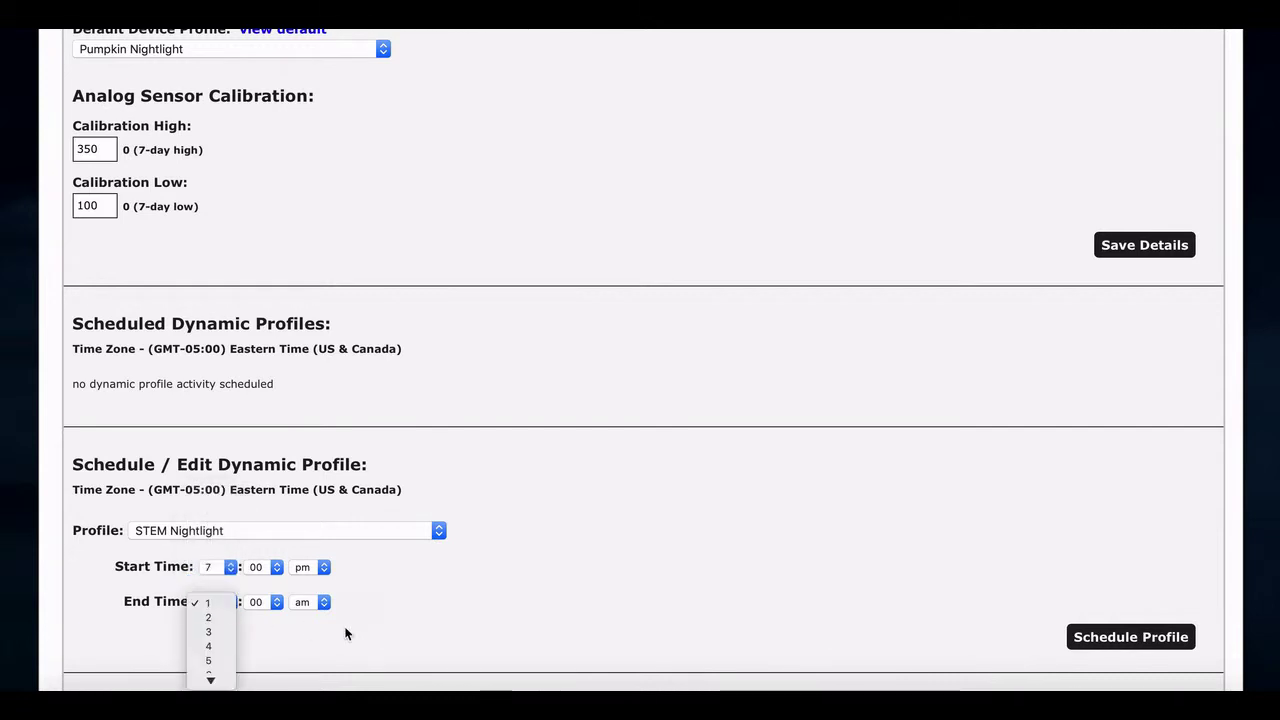
mouse_move(210, 680)
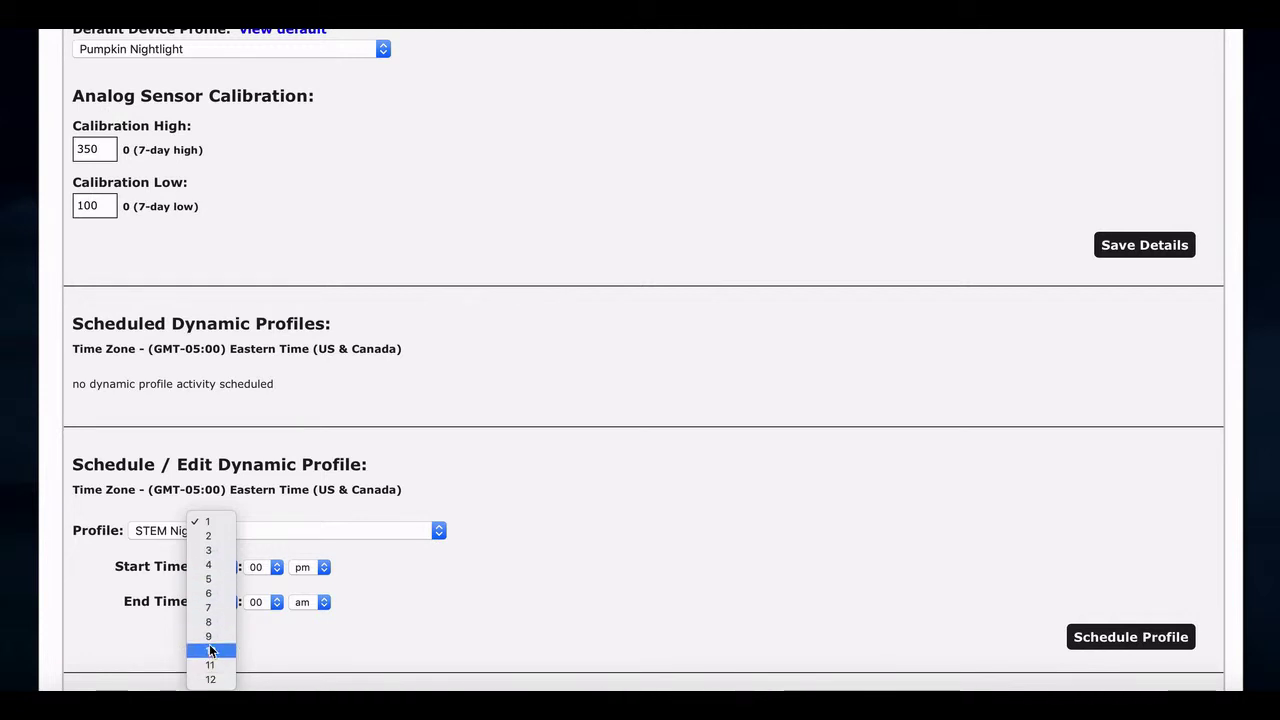
click(209, 622)
click(266, 601)
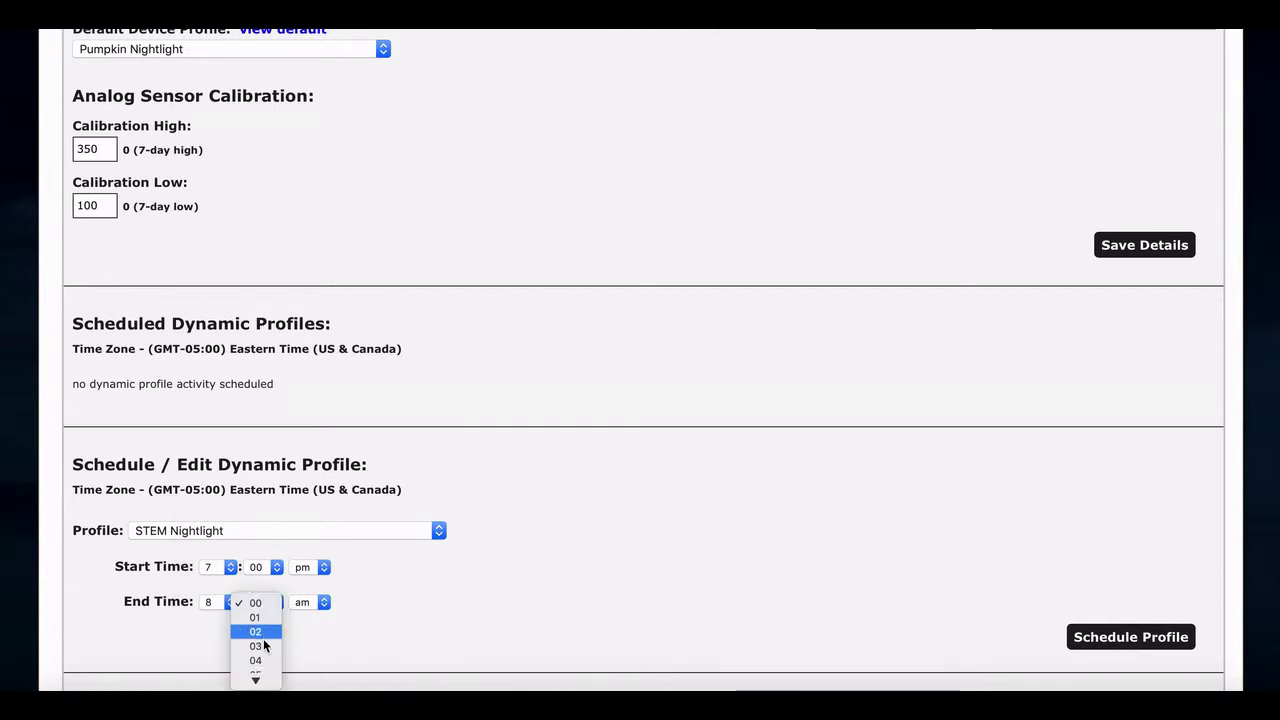
mouse_move(257, 674)
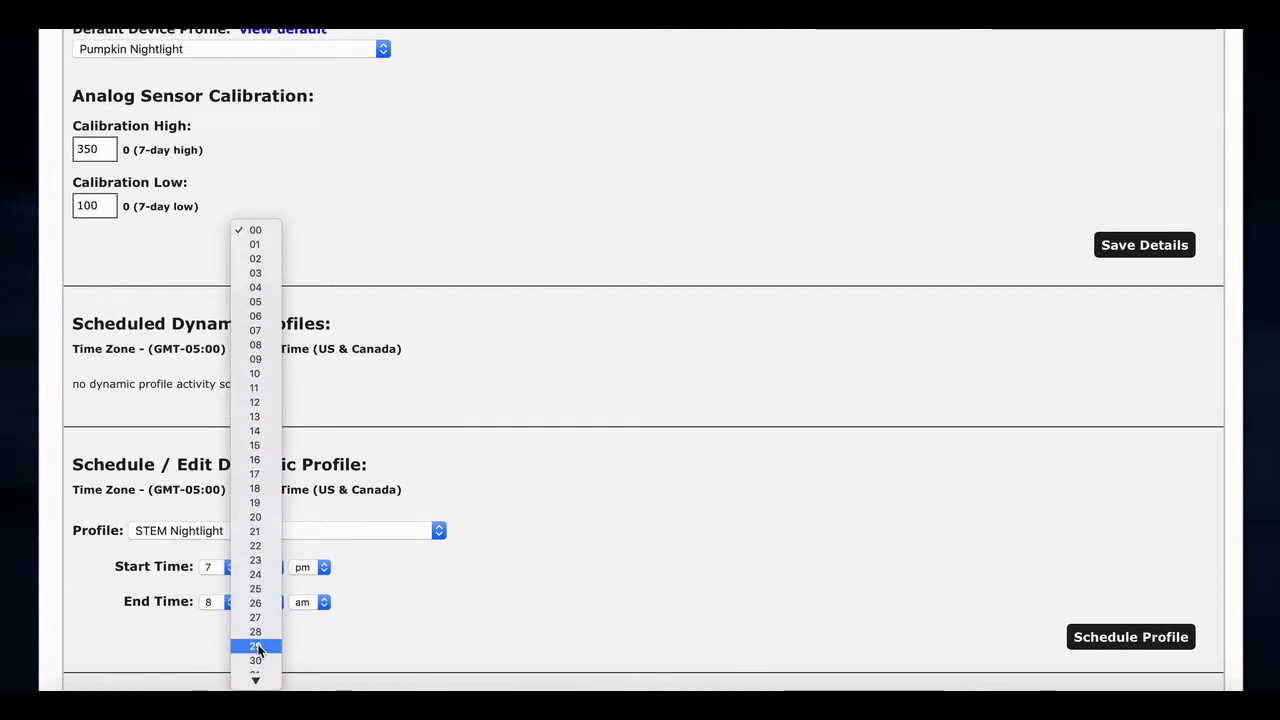
click(256, 660)
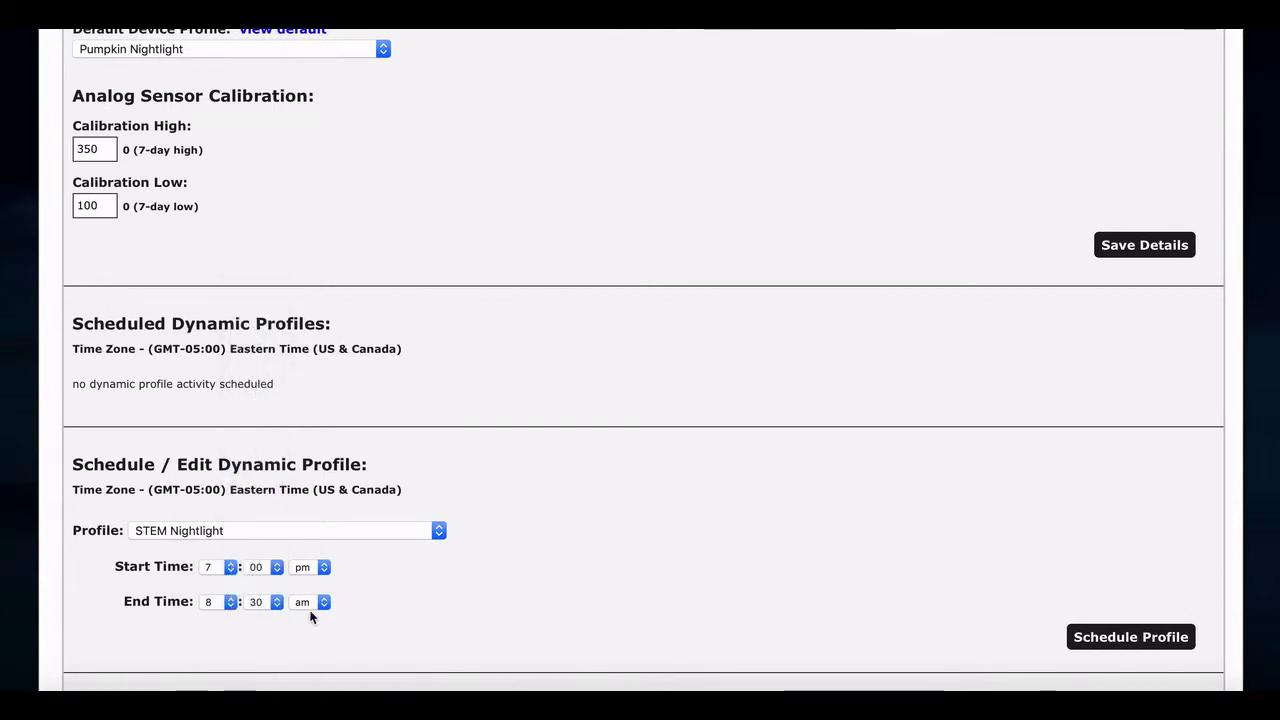
click(310, 612)
click(310, 614)
scroll(473, 621, up, 1)
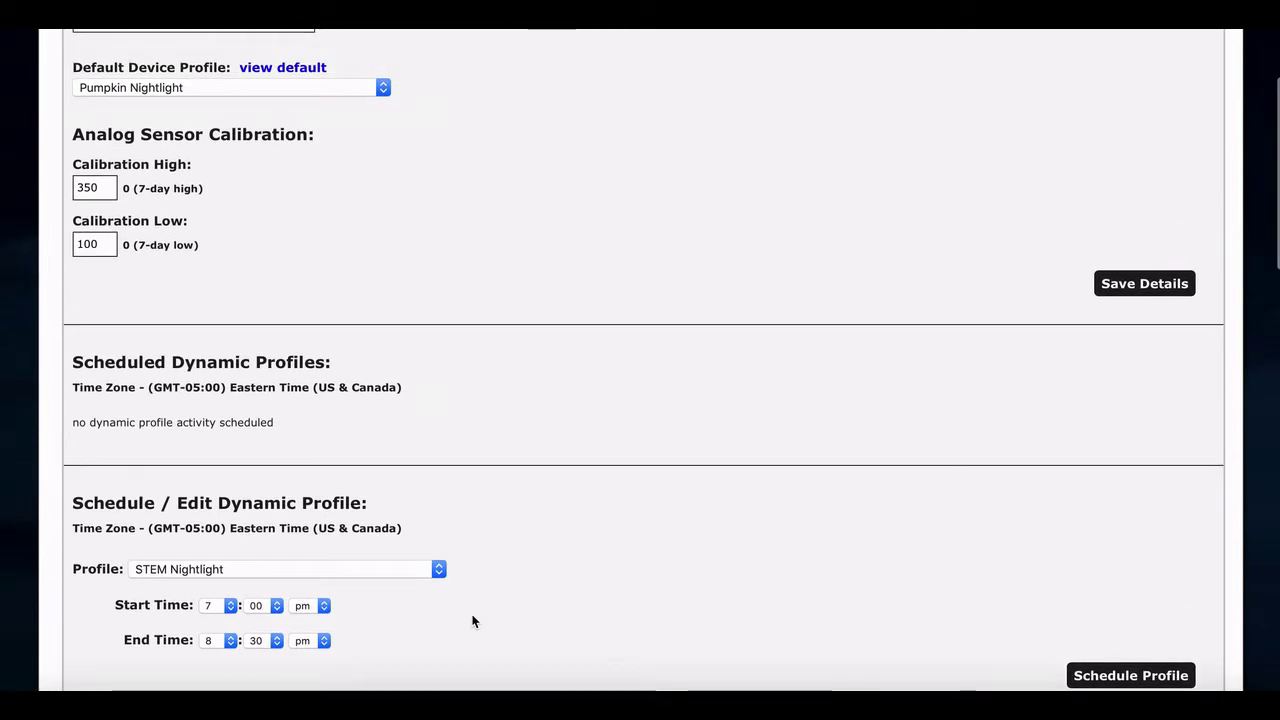
scroll(1007, 568, down, 1)
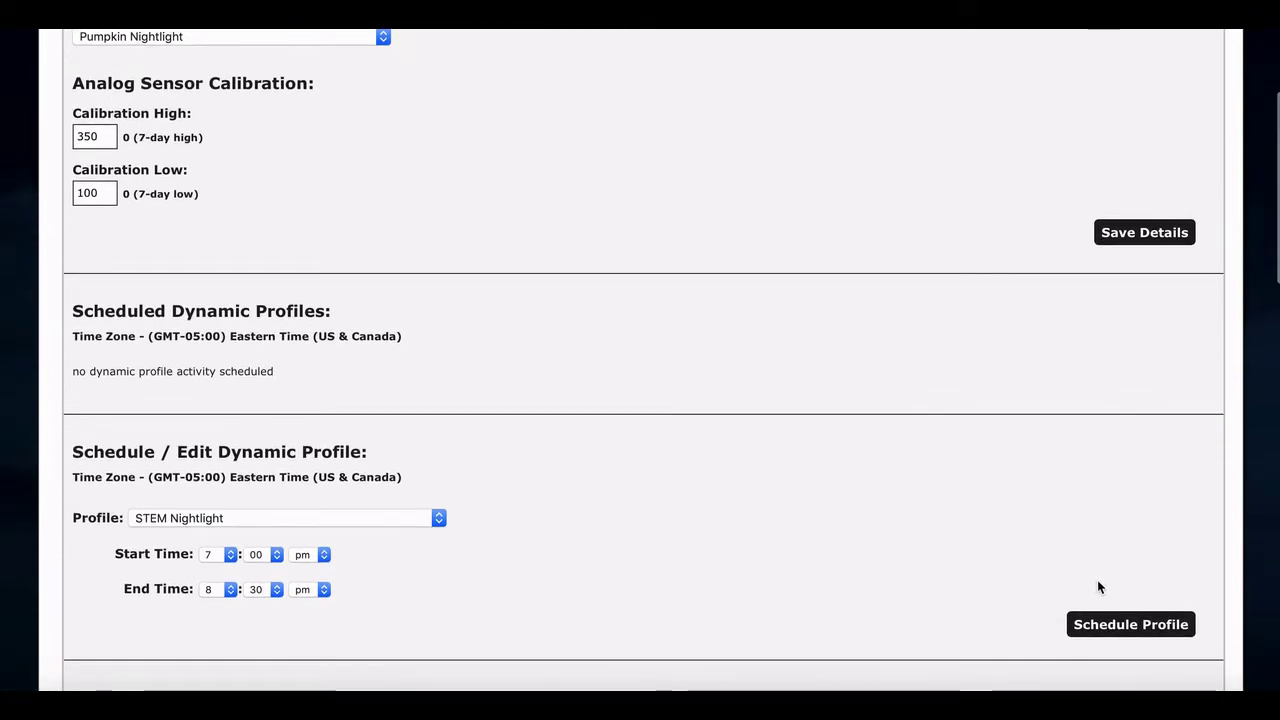
Step: Schedule the STEM Nightlight dynamic profile with the chosen times and close the Elmer device's edit page
click(1088, 622)
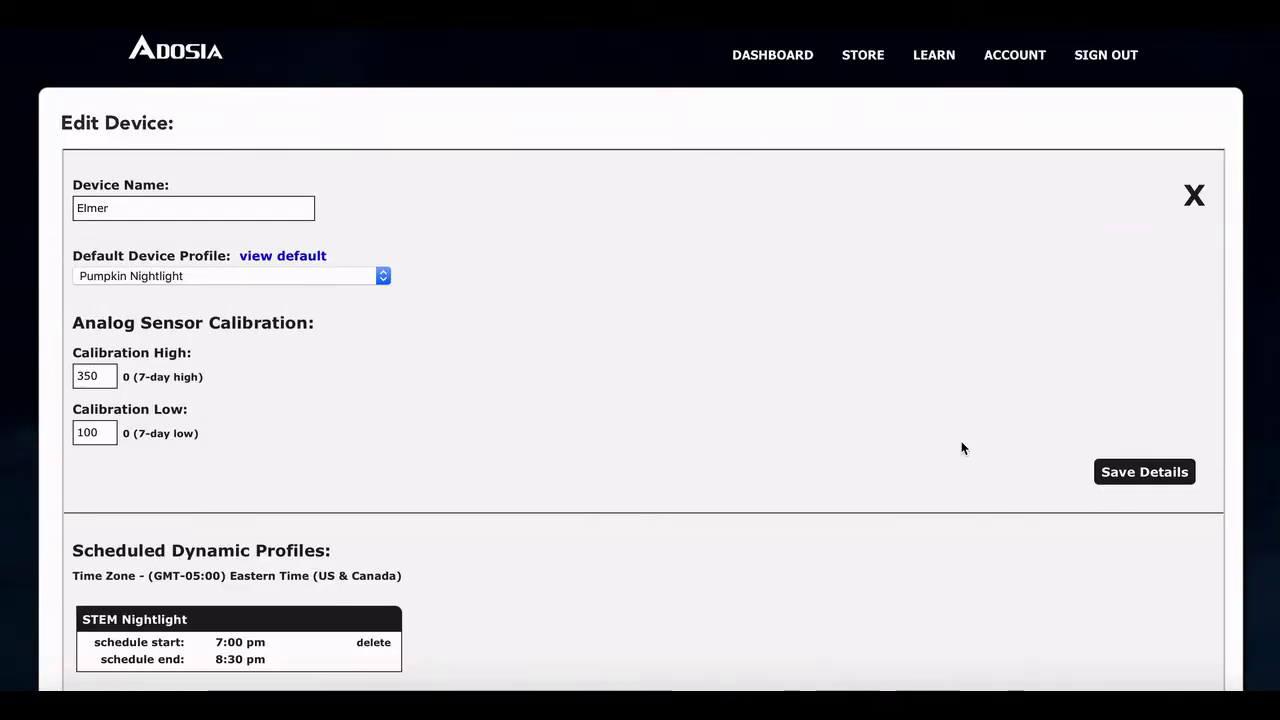
scroll(961, 448, down, 4)
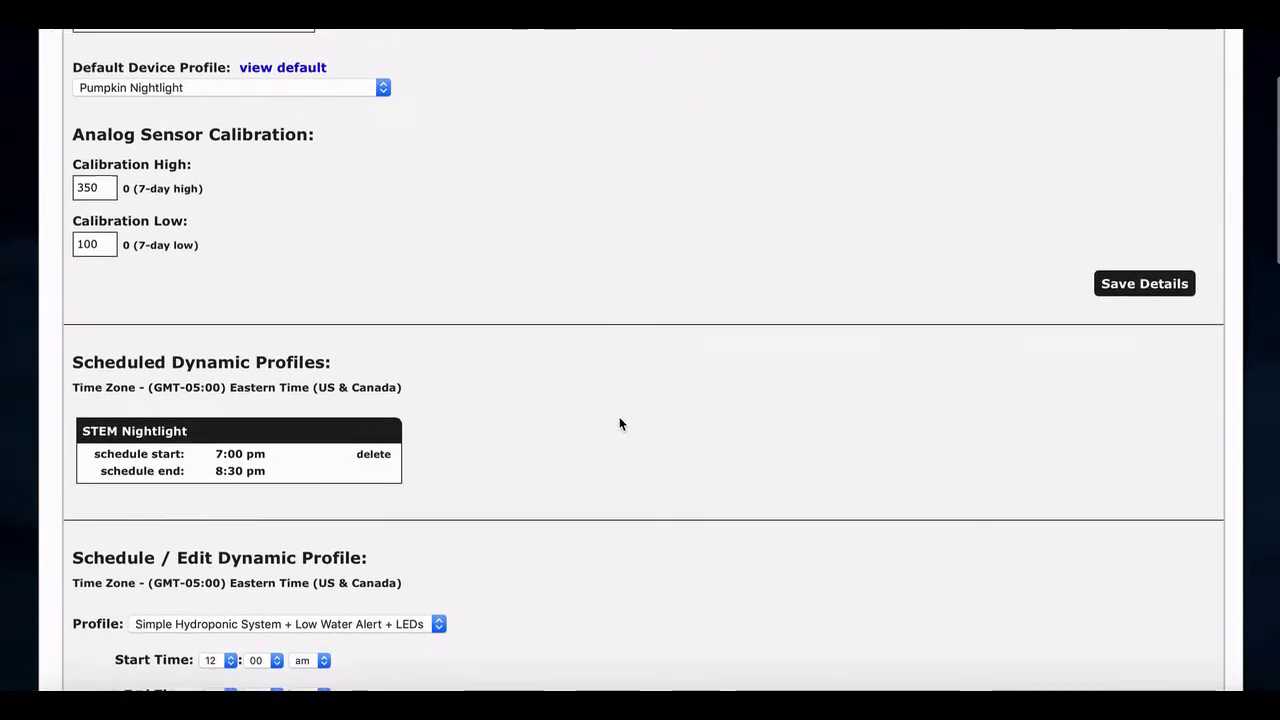
scroll(540, 437, up, 3)
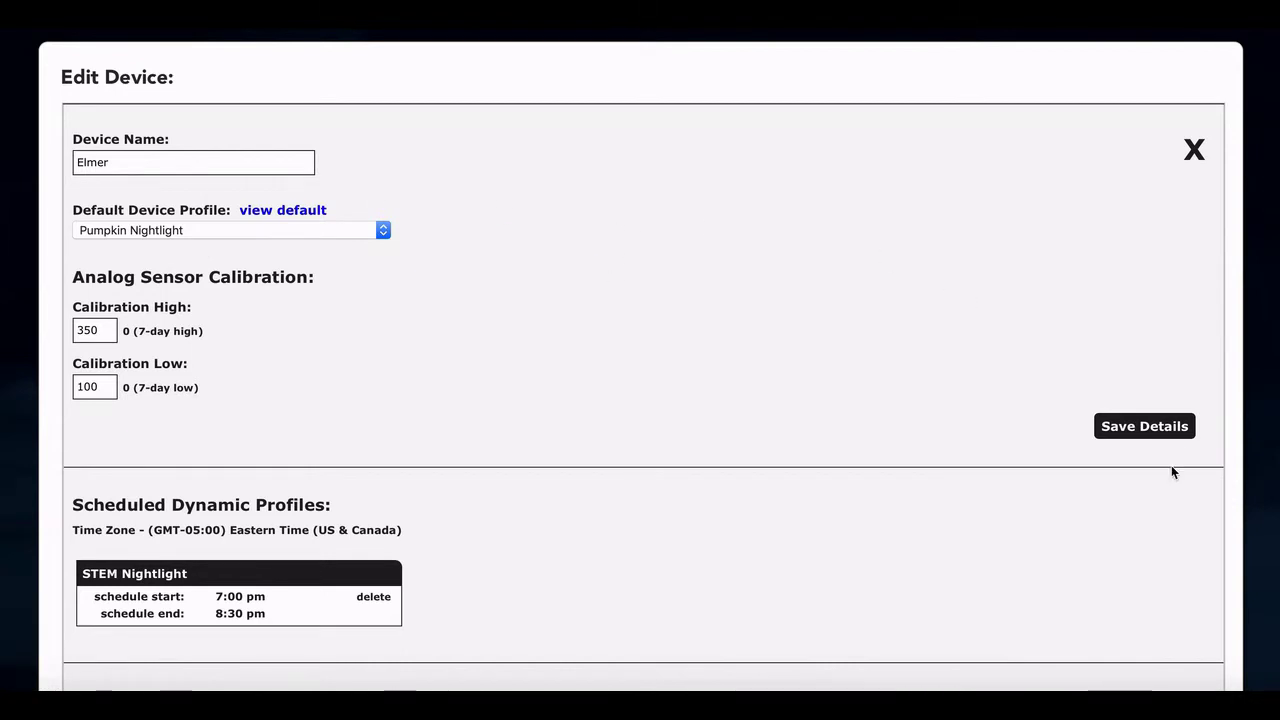
scroll(1216, 138, up, 1)
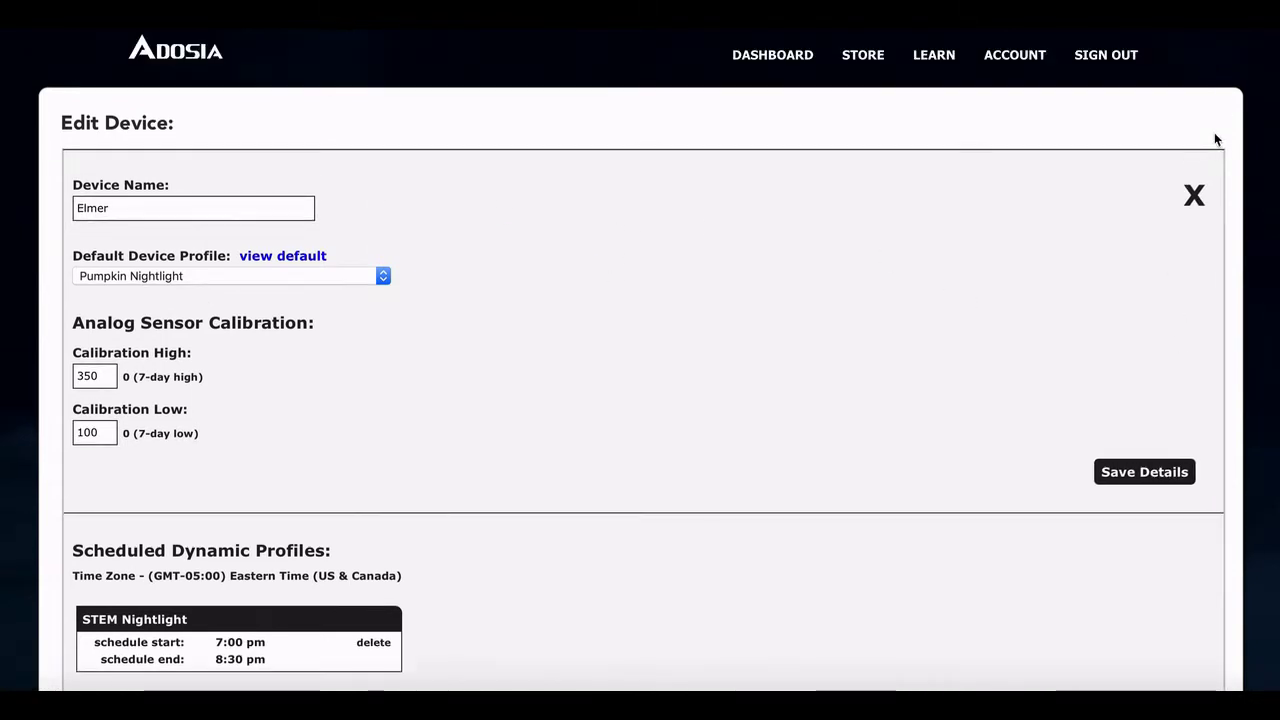
click(1196, 195)
Step: Find the Elmer device among the active devices on the dashboard and open it for editing
scroll(394, 262, down, 5)
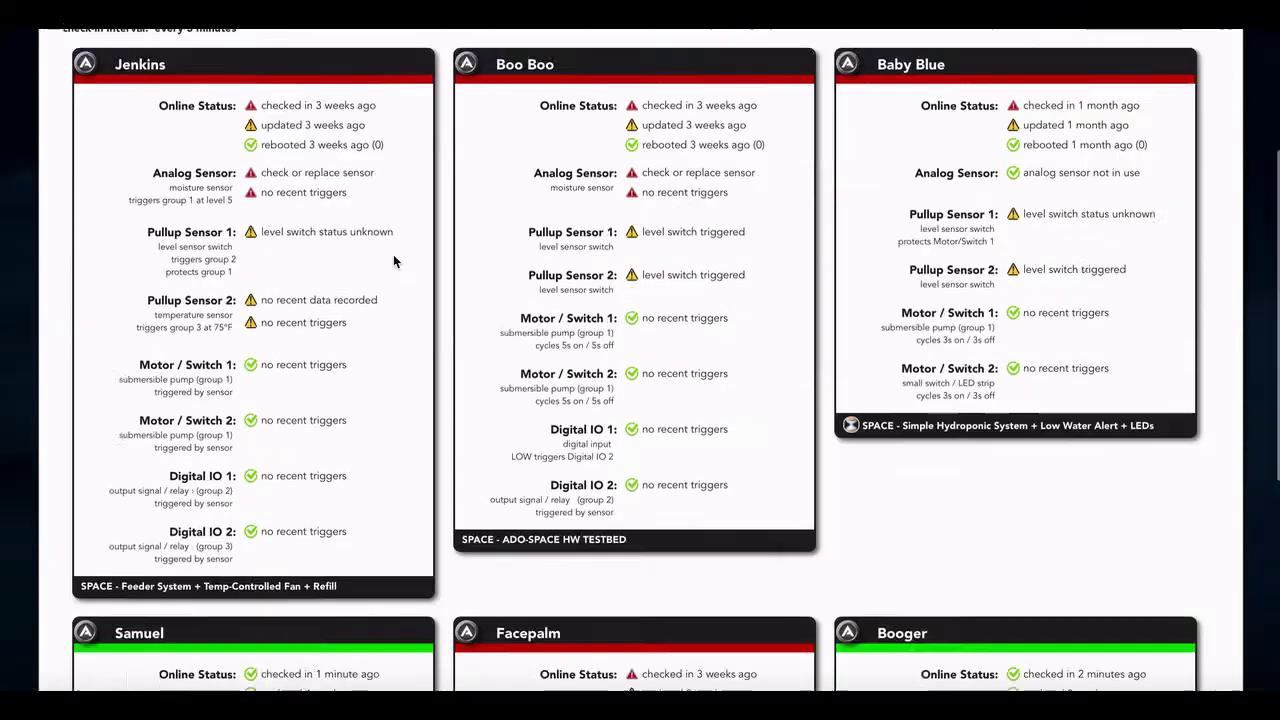
scroll(394, 262, up, 1)
scroll(560, 363, down, 7)
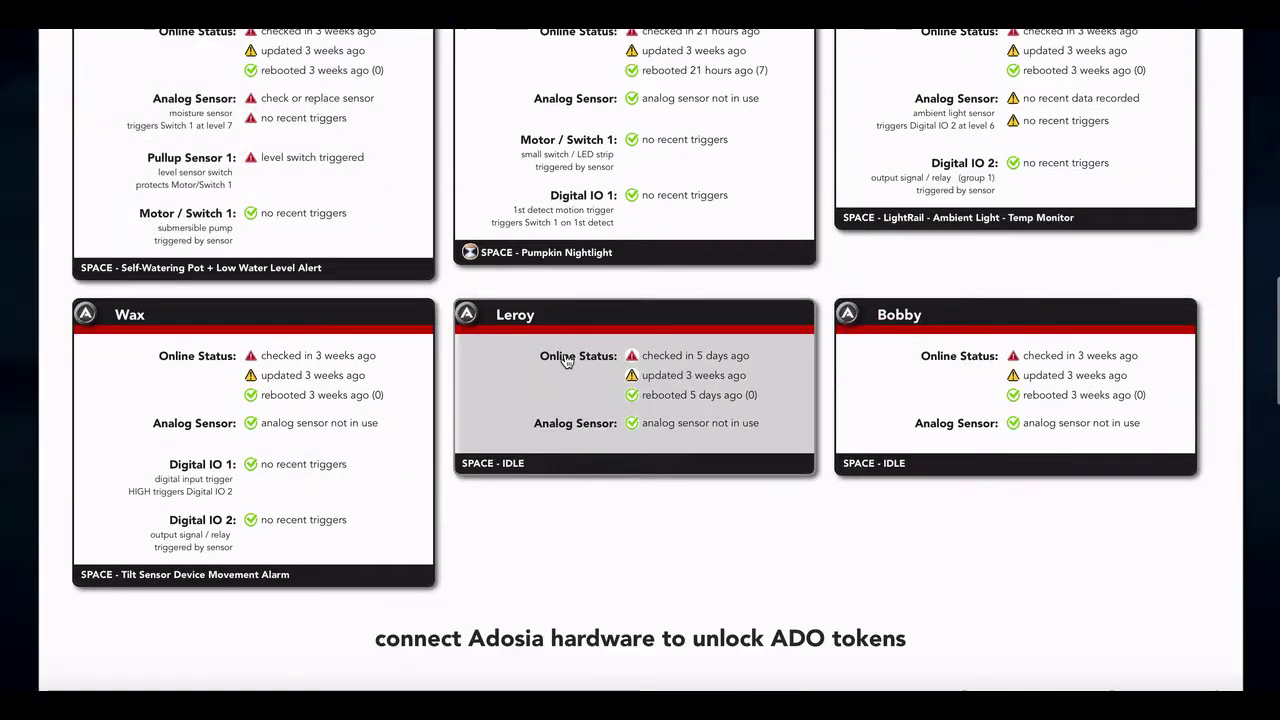
scroll(565, 362, up, 3)
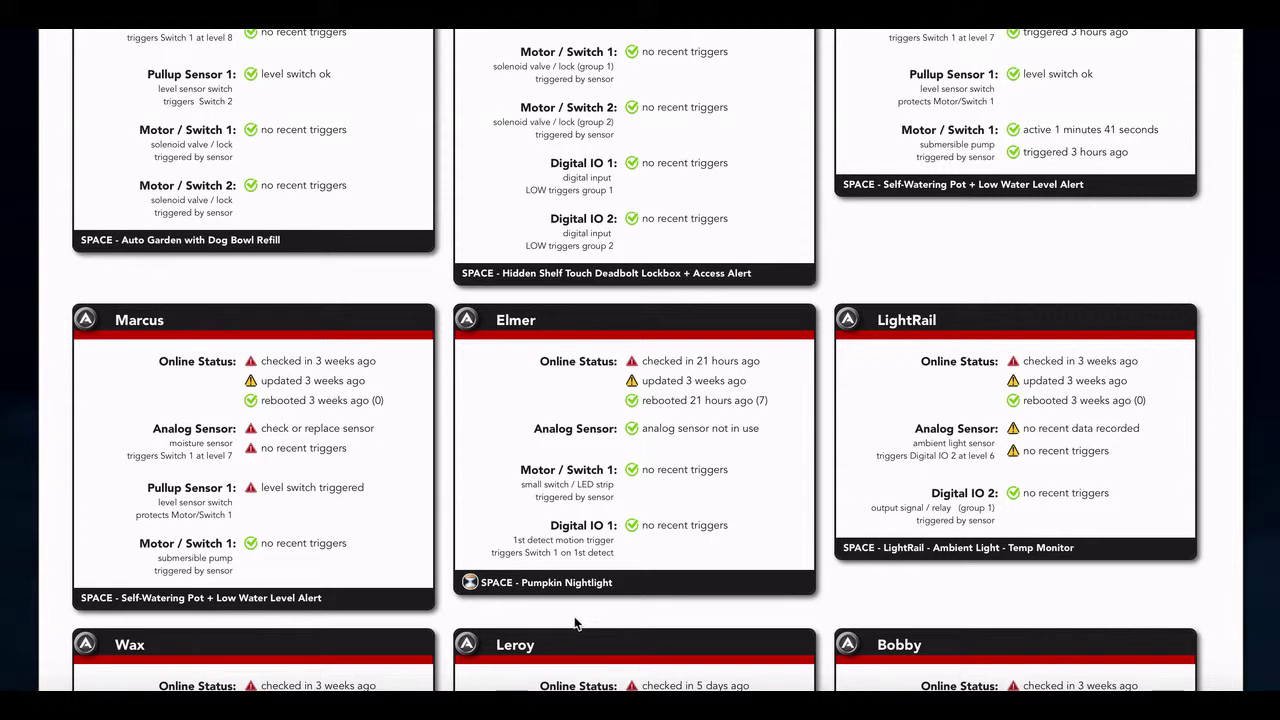
click(543, 505)
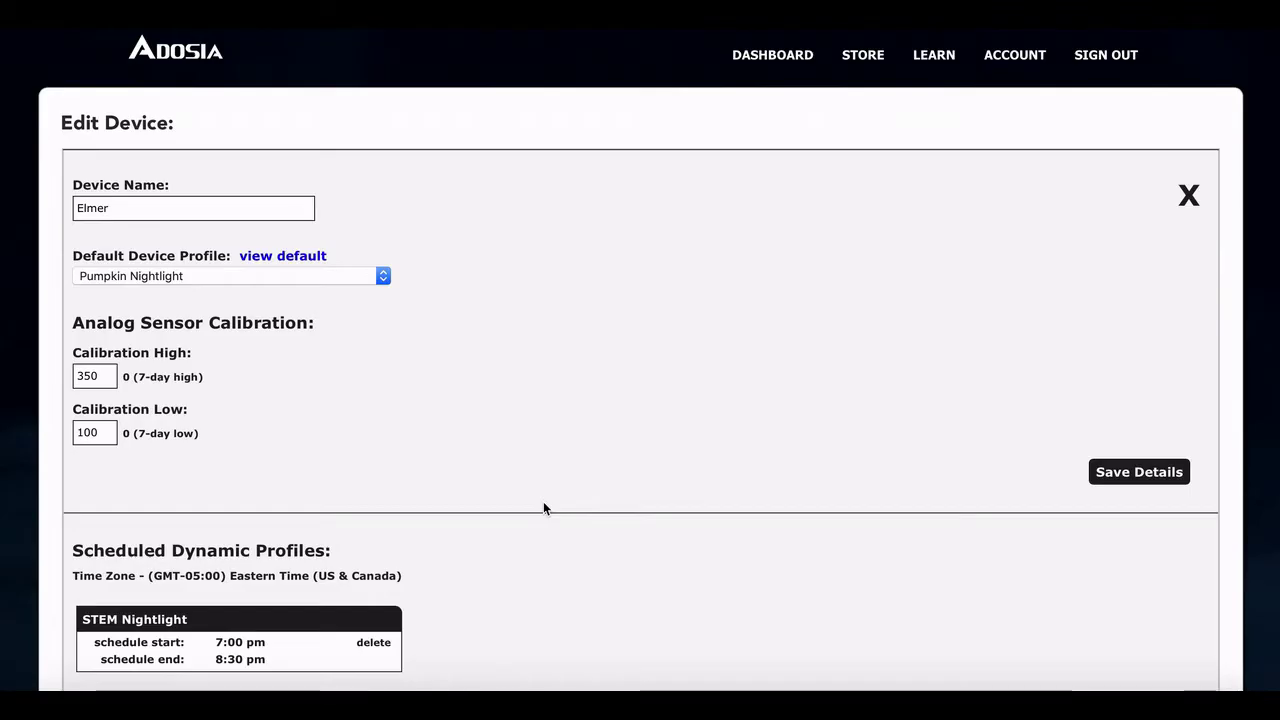
Step: Save IDLE as Elmer's default device profile and return to the dashboard
click(338, 278)
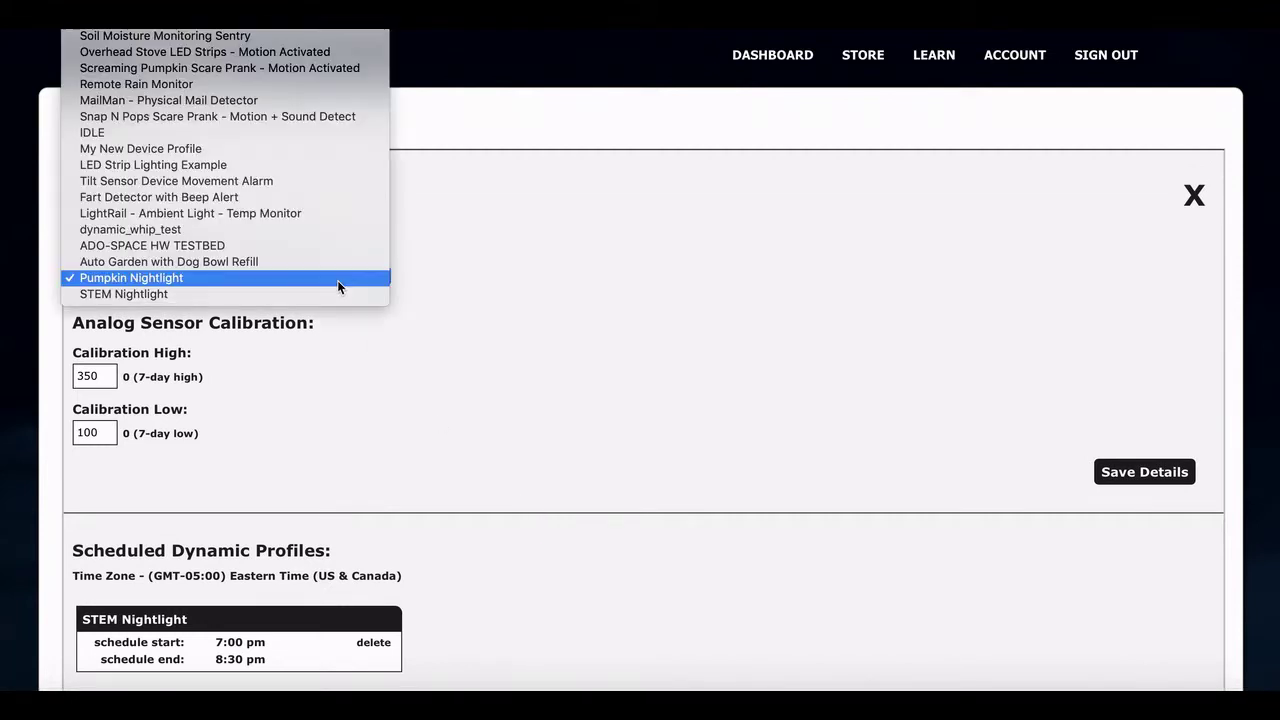
click(292, 132)
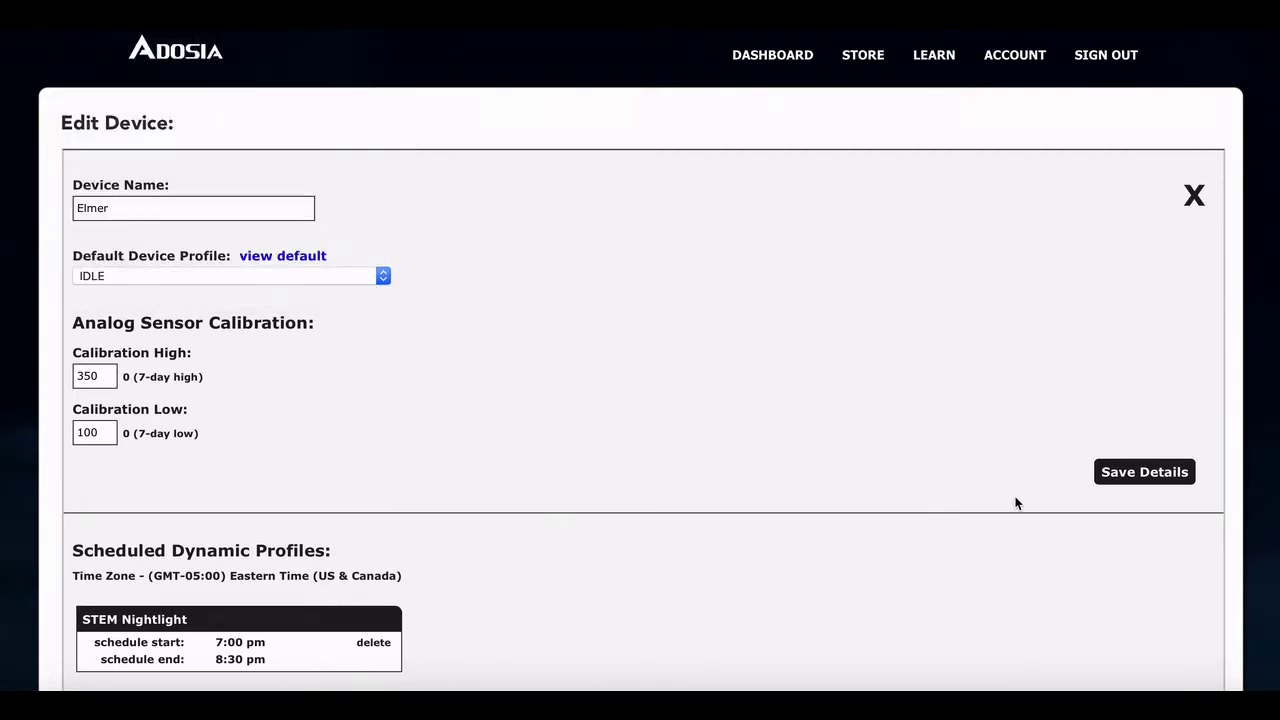
scroll(1016, 503, down, 1)
click(1127, 450)
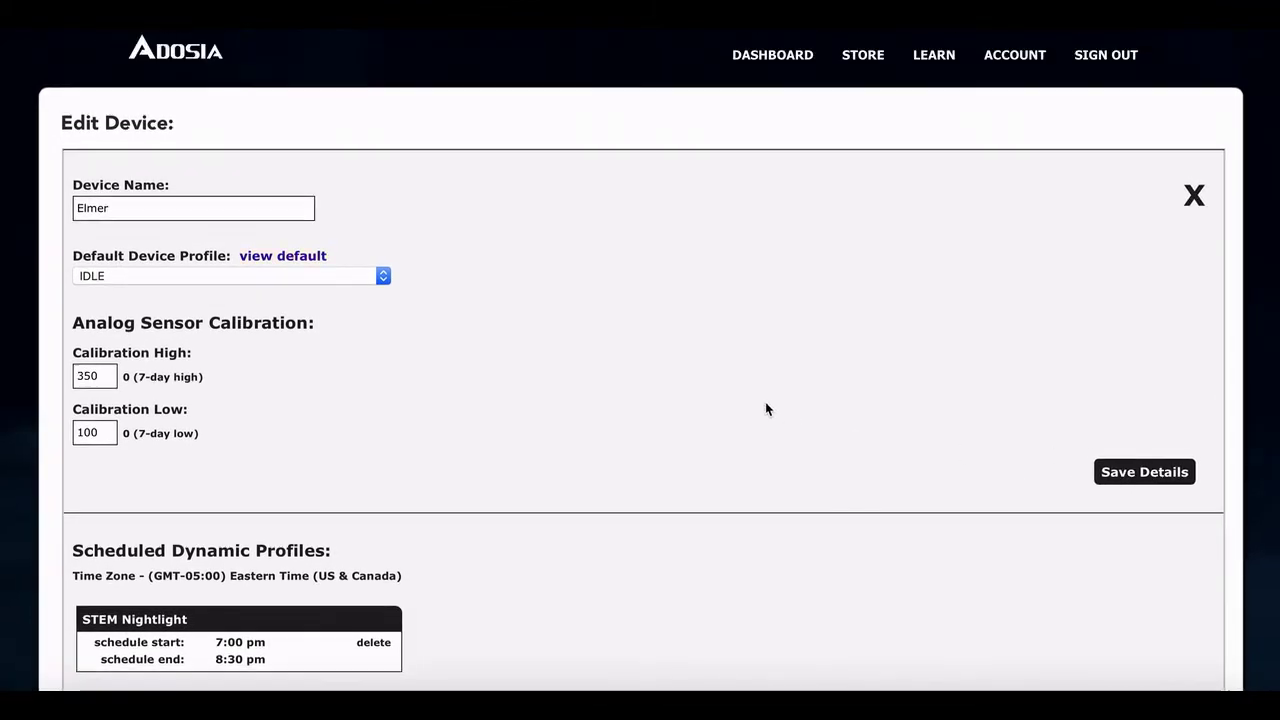
scroll(768, 406, down, 3)
scroll(768, 406, up, 1)
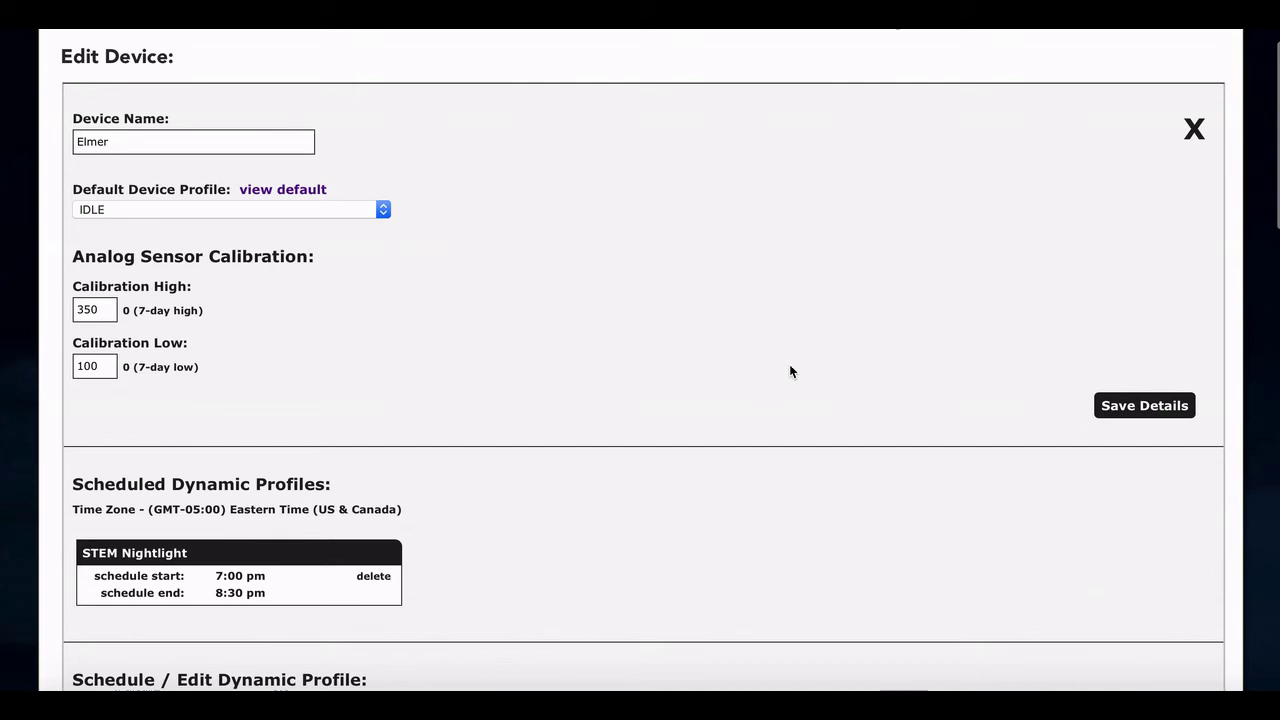
click(1192, 128)
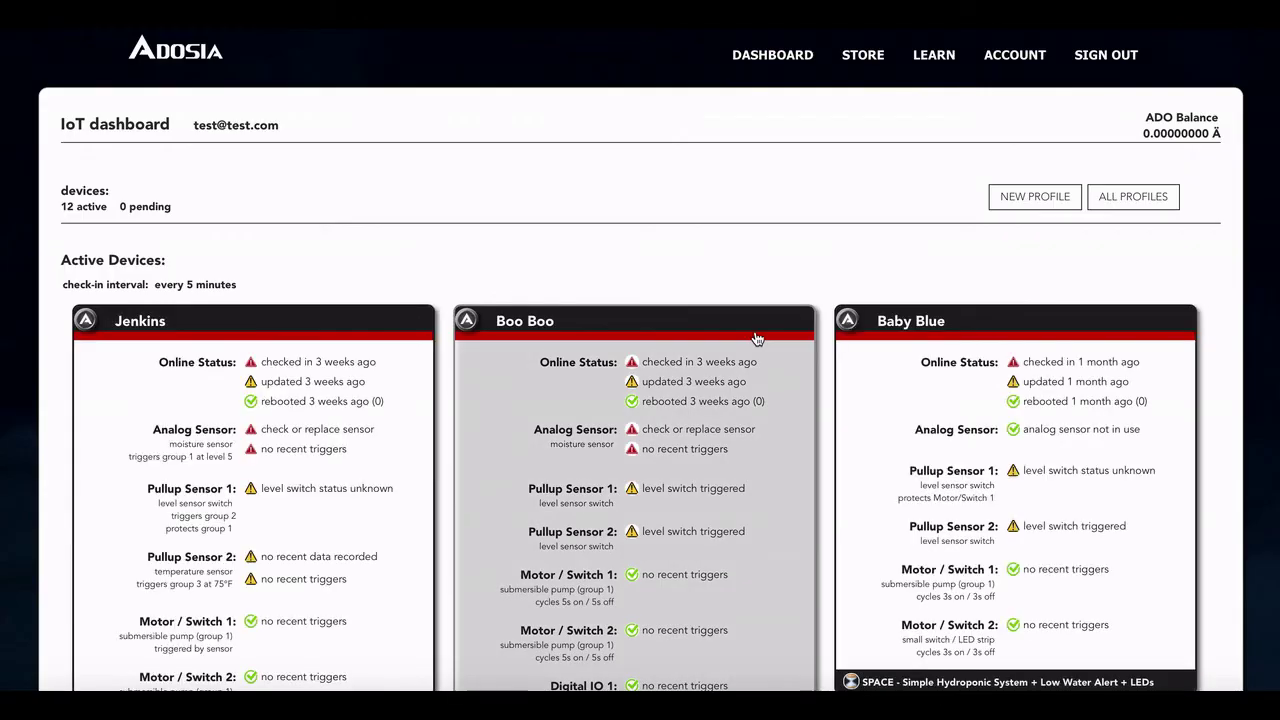